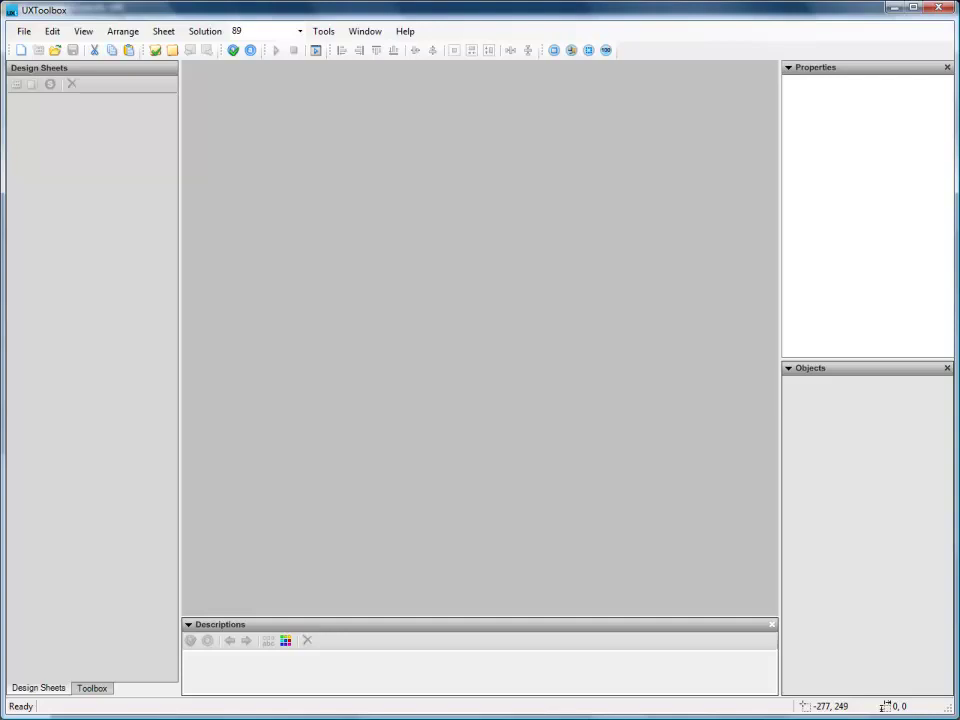
Create a new solution whose first sheet uses the iPhone 4 template from Phones
{"action": "left_click", "coordinate": [23, 31]}
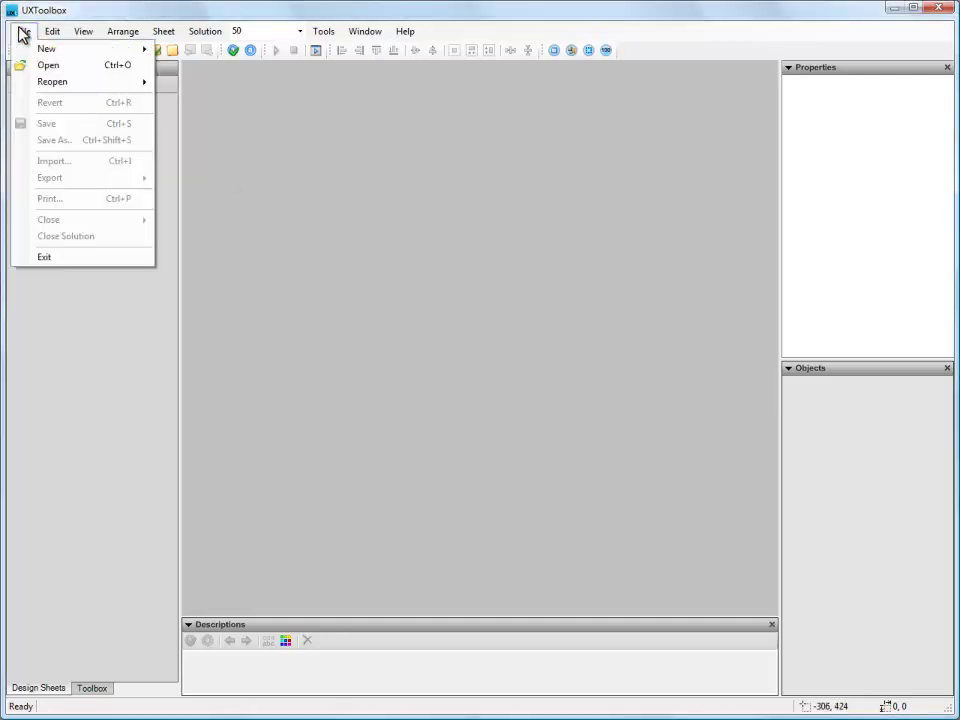
{"action": "mouse_move", "coordinate": [79, 52]}
{"action": "left_click", "coordinate": [203, 51]}
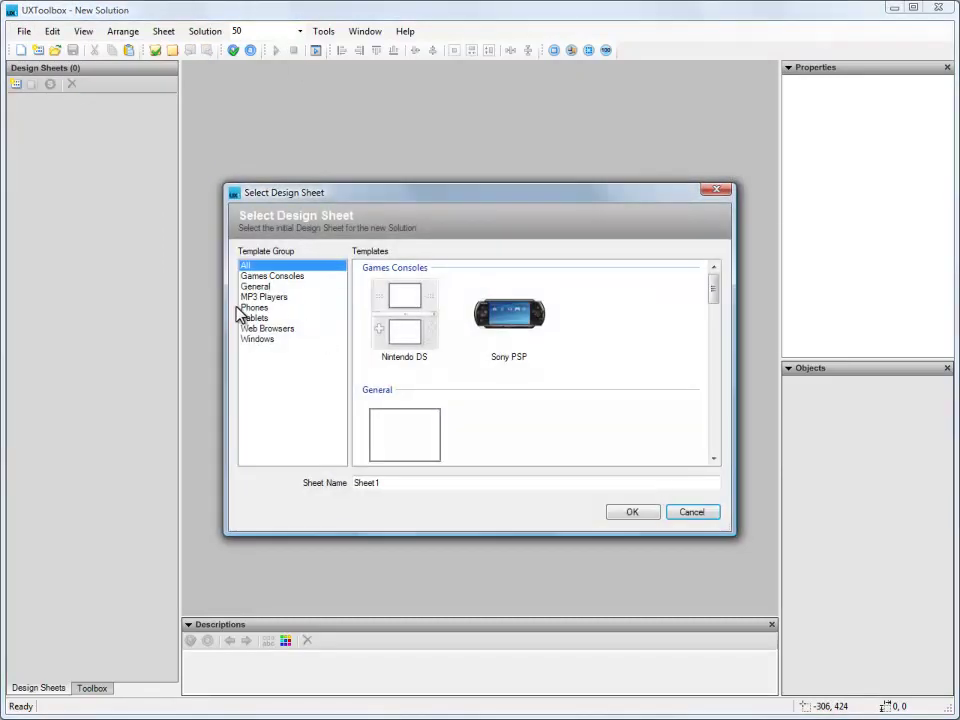
{"action": "left_click", "coordinate": [248, 308]}
{"action": "left_click", "coordinate": [505, 312]}
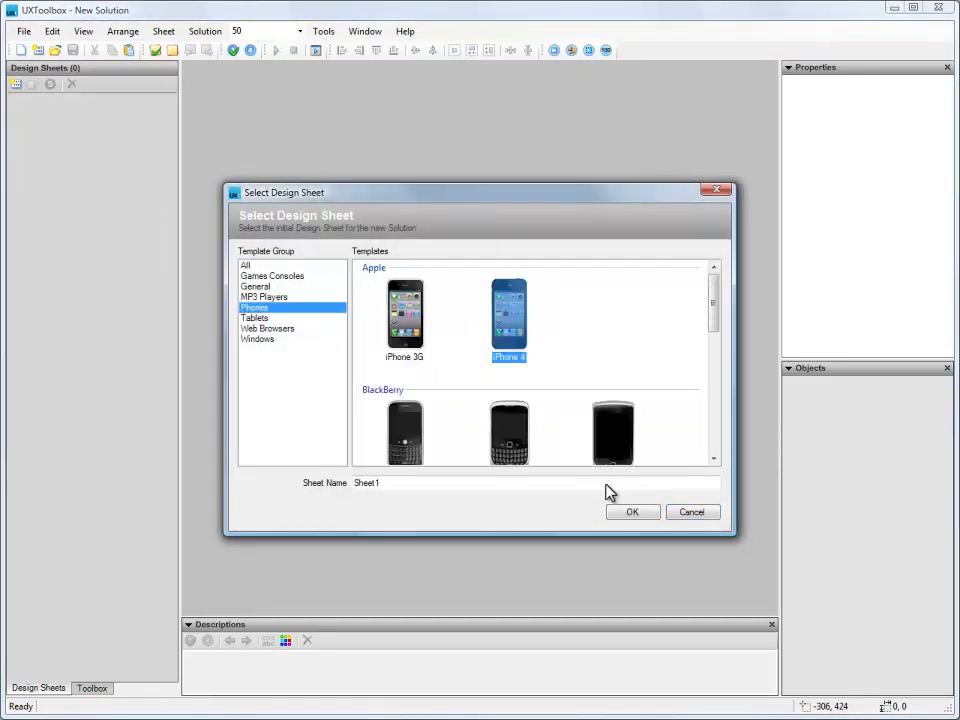
{"action": "left_click", "coordinate": [632, 514]}
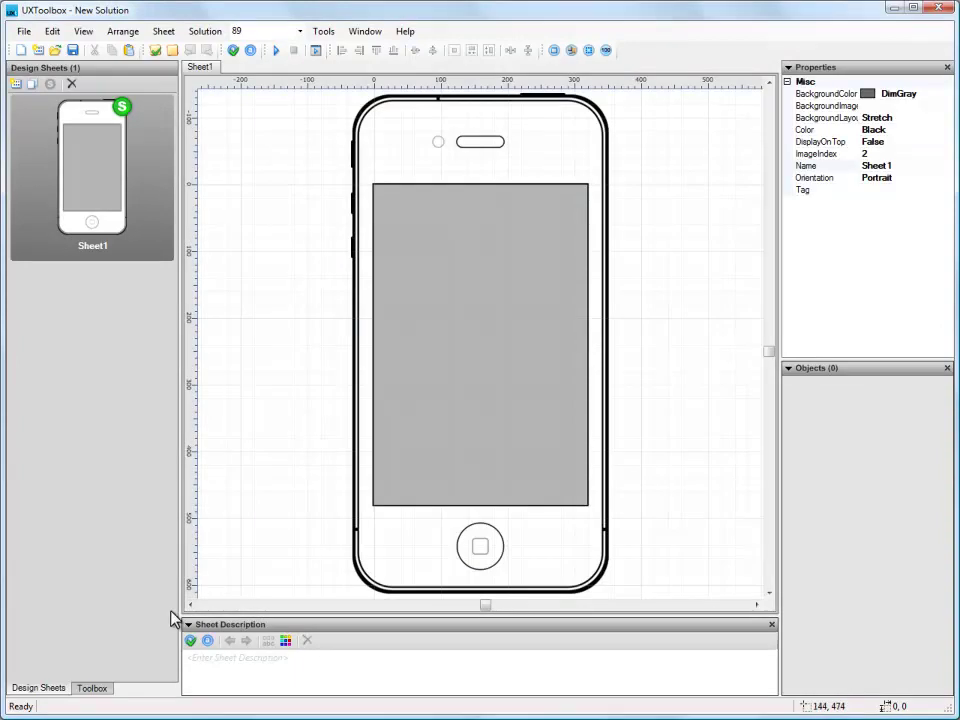
Place an iPhone Home Screen control on Sheet1's phone display
{"action": "left_click", "coordinate": [92, 689]}
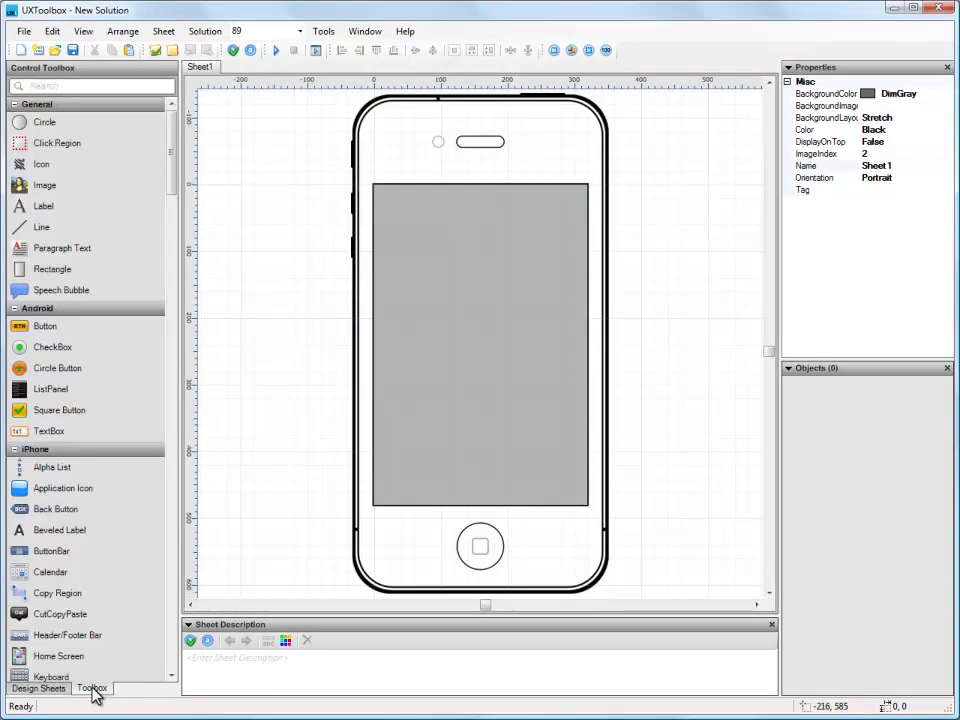
{"action": "left_click", "coordinate": [15, 310]}
{"action": "left_click_drag", "start_coordinate": [171, 176], "coordinate": [165, 218]}
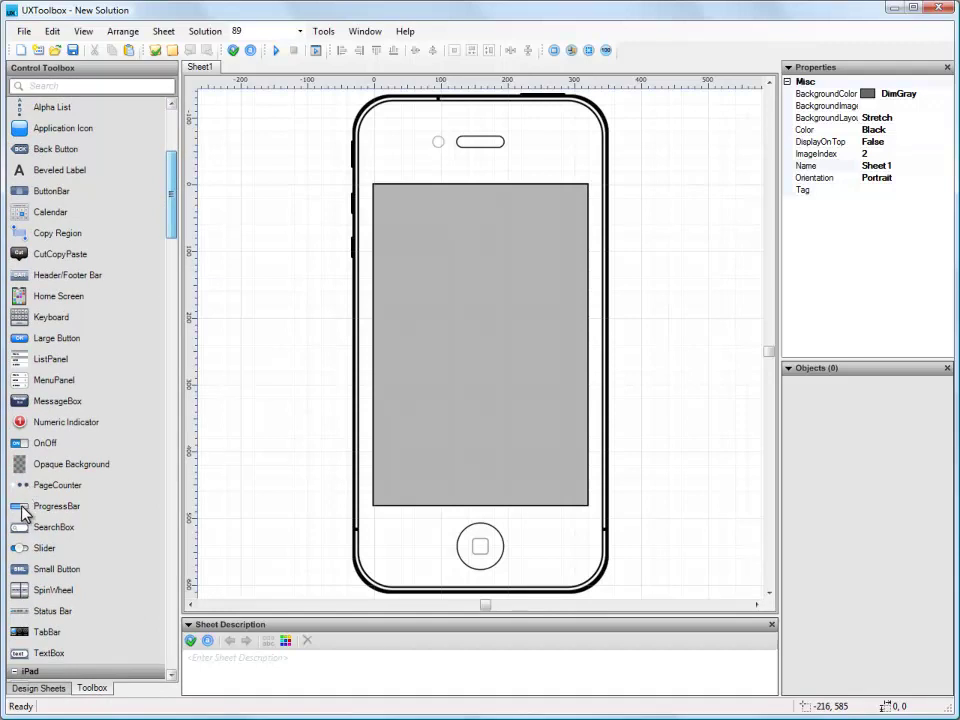
{"action": "left_click_drag", "start_coordinate": [30, 296], "coordinate": [379, 197]}
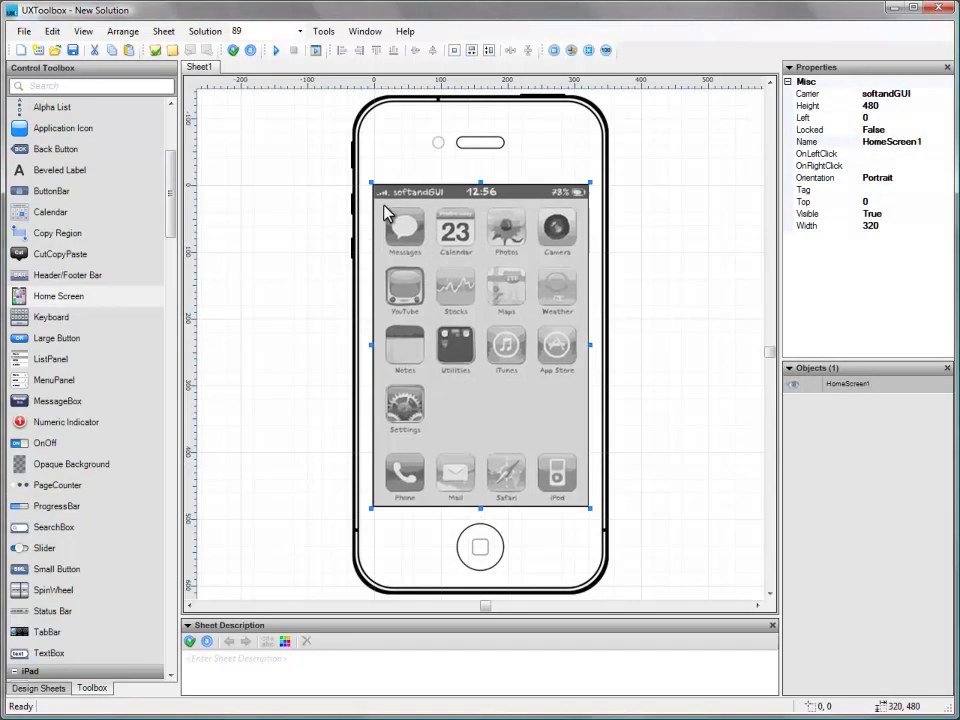
Add an application icon labelled runBuddy to the home screen
{"action": "left_click_drag", "start_coordinate": [32, 128], "coordinate": [449, 414]}
{"action": "left_click", "coordinate": [826, 214]}
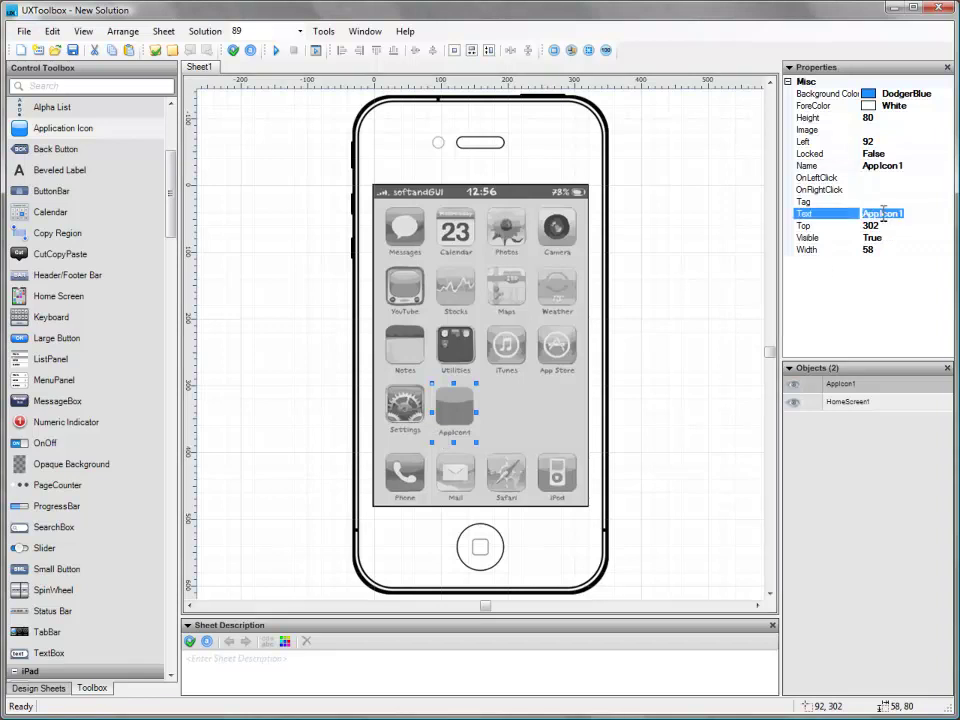
{"action": "type", "text": "runBuddy"}
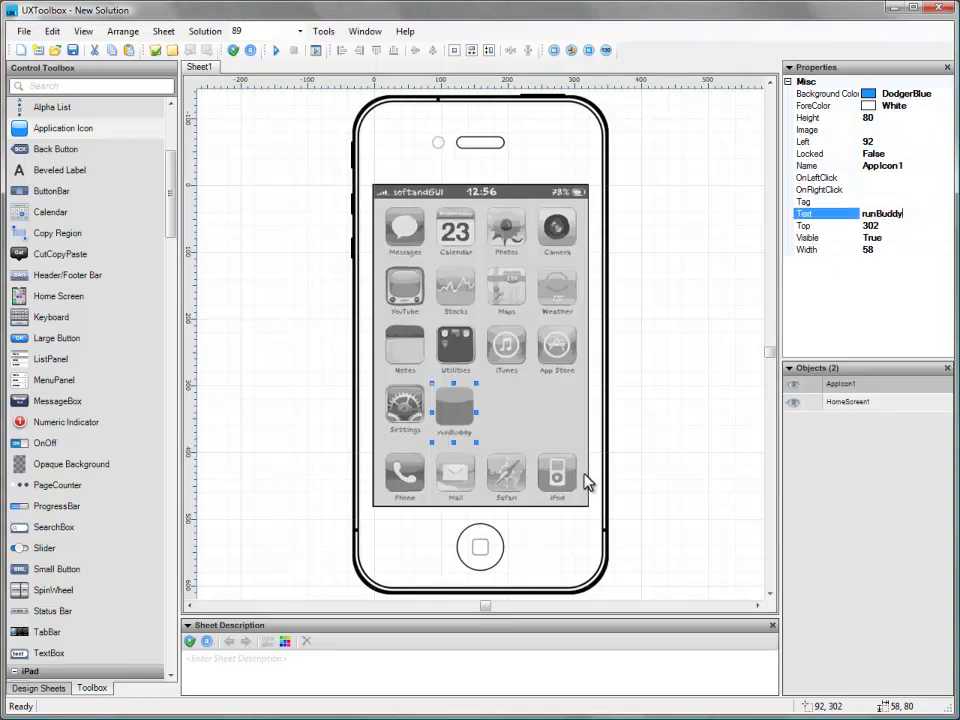
{"action": "left_click", "coordinate": [36, 688]}
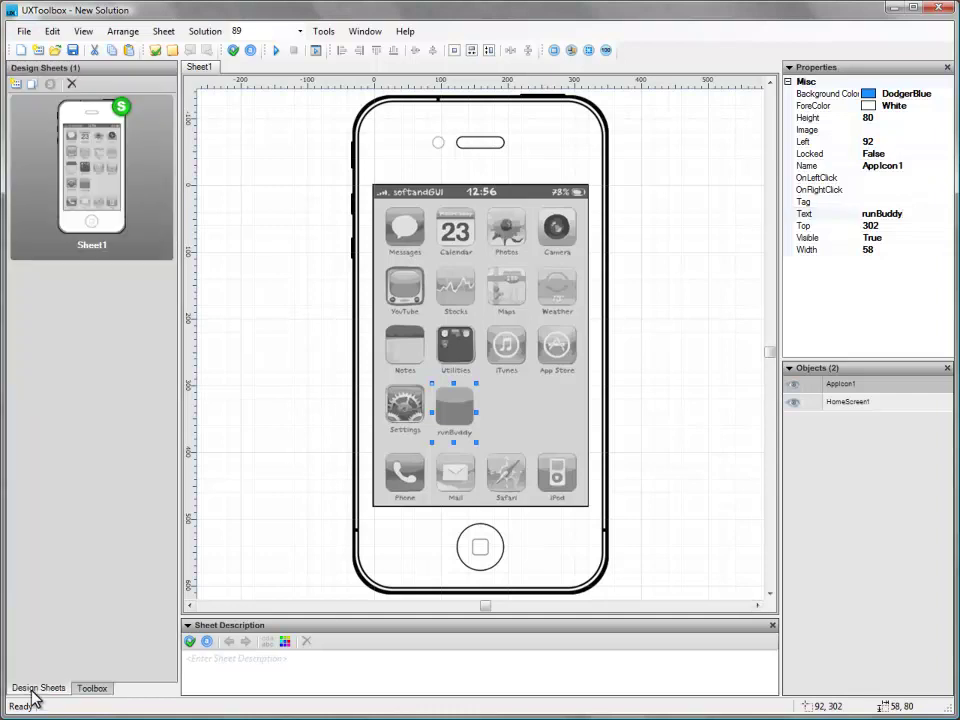
Add Sheet2 from the recent Apple iPhone 4 template
{"action": "left_click", "coordinate": [17, 83]}
{"action": "left_click", "coordinate": [405, 318]}
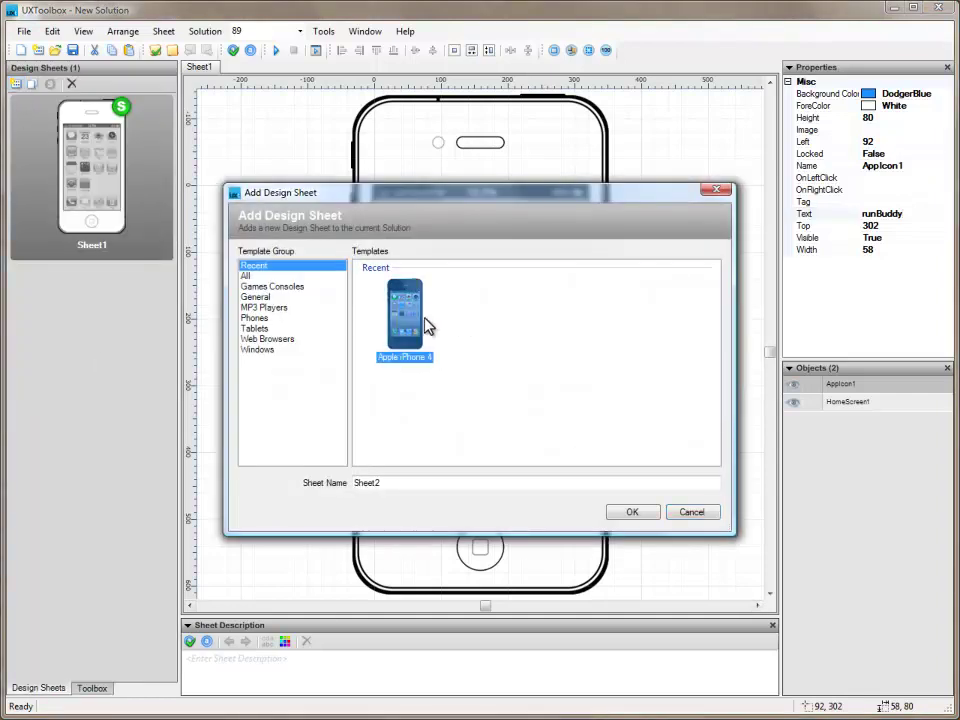
{"action": "left_click", "coordinate": [634, 512]}
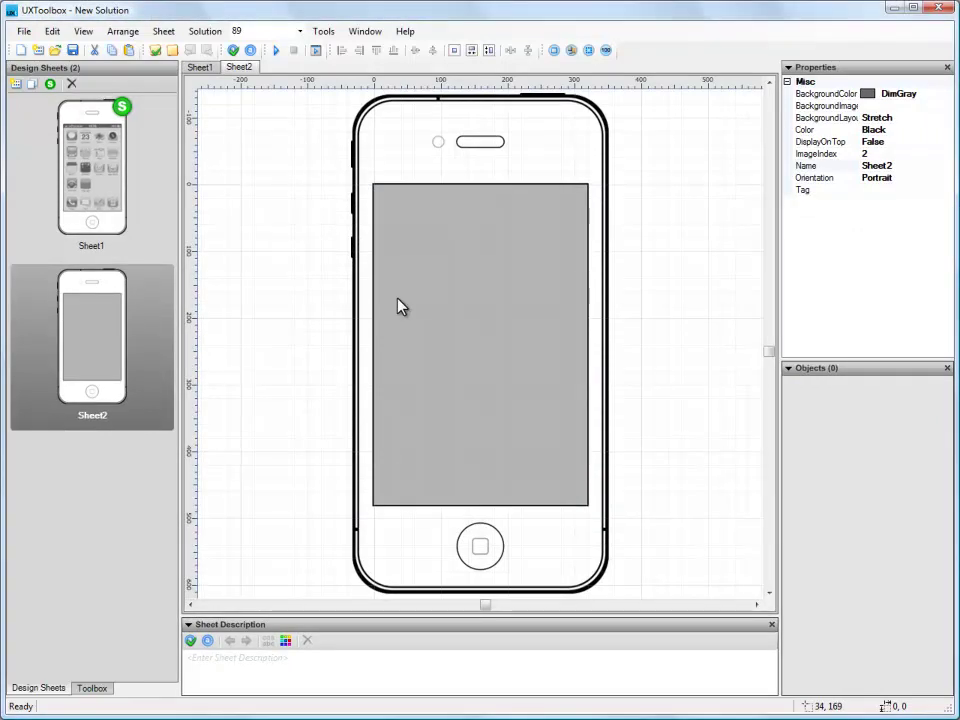
Add a status bar to Sheet2 and set its style to Dark
{"action": "left_click", "coordinate": [95, 688]}
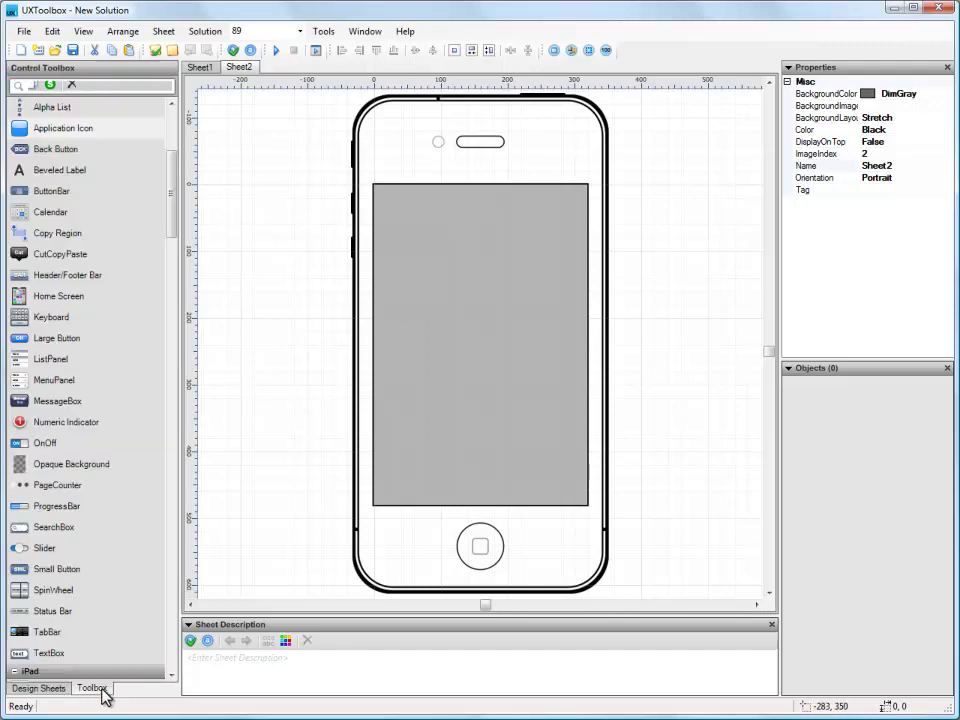
{"action": "left_click_drag", "start_coordinate": [52, 611], "coordinate": [394, 212]}
{"action": "double_click", "coordinate": [900, 190]}
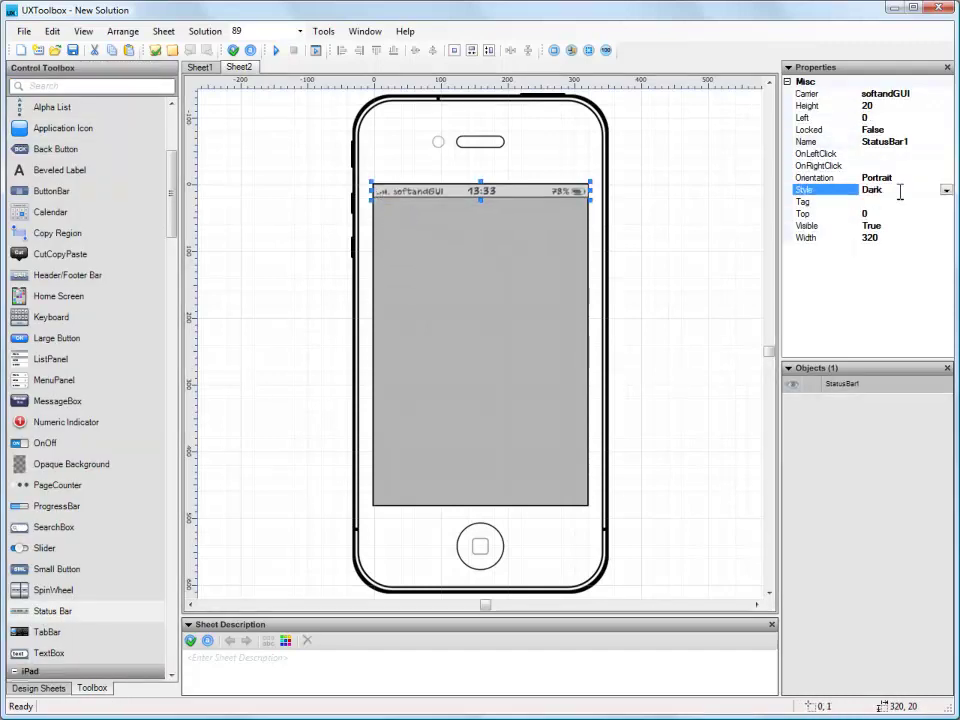
Add a header bar titled Home and a tab bar along the screen bottom
{"action": "left_click_drag", "start_coordinate": [30, 274], "coordinate": [396, 236]}
{"action": "left_click", "coordinate": [887, 249]}
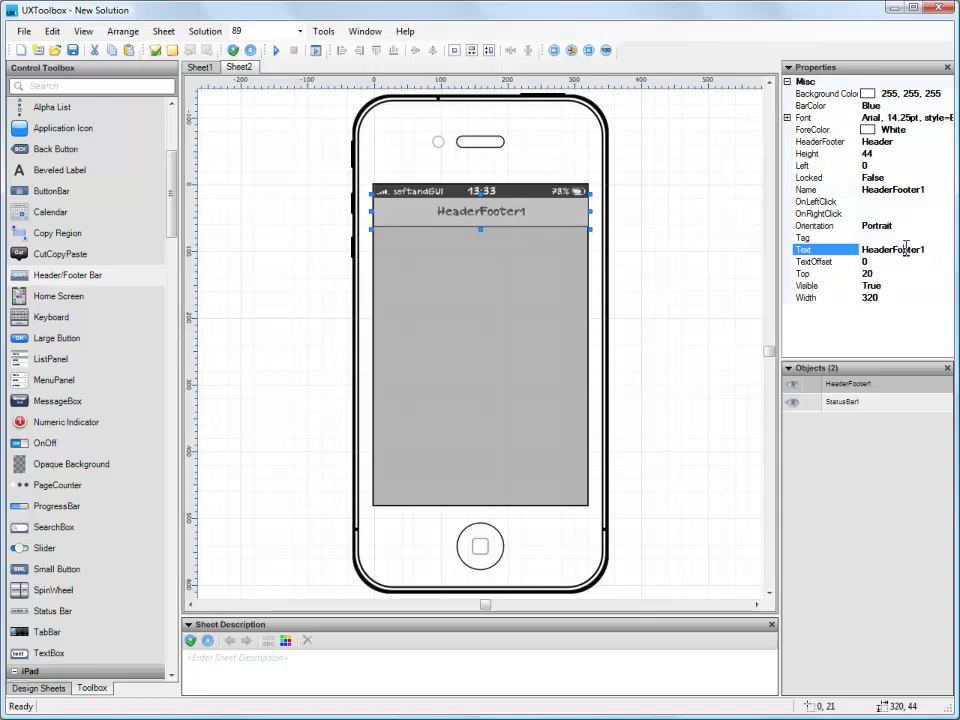
{"action": "type", "text": "Home"}
{"action": "key", "text": "Return"}
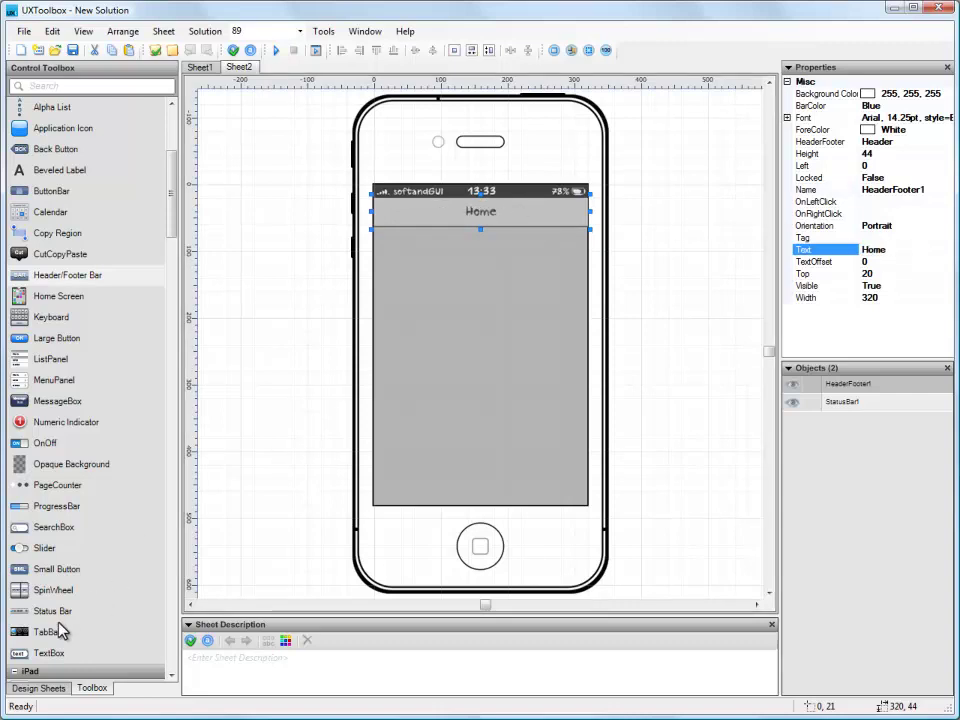
{"action": "left_click_drag", "start_coordinate": [60, 630], "coordinate": [425, 495]}
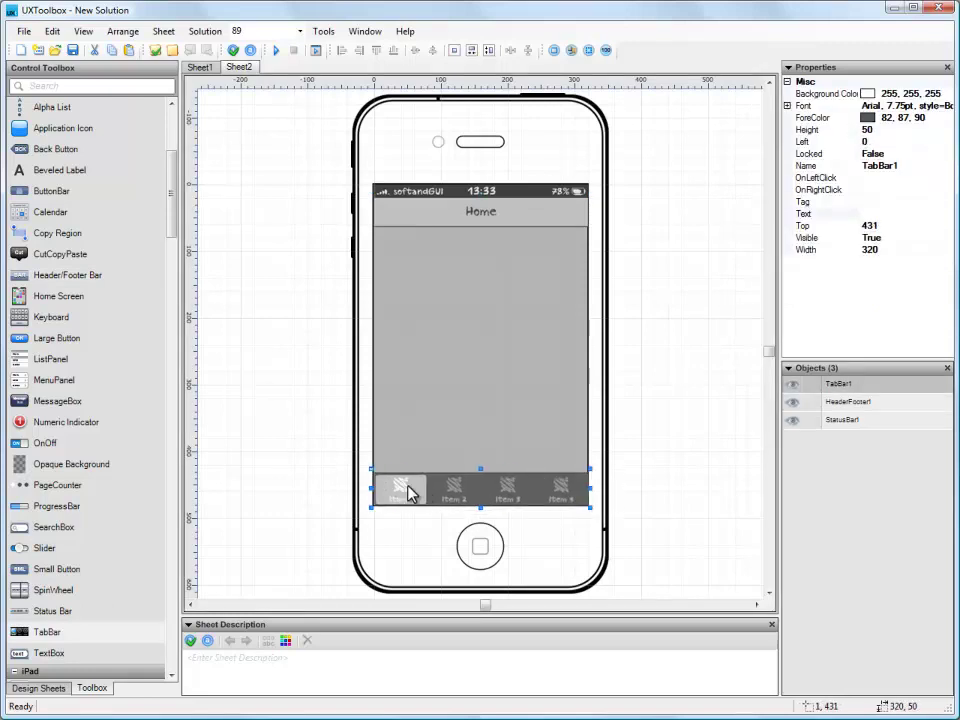
Rename the first three tab items to Home, History and Settings
{"action": "double_click", "coordinate": [408, 491]}
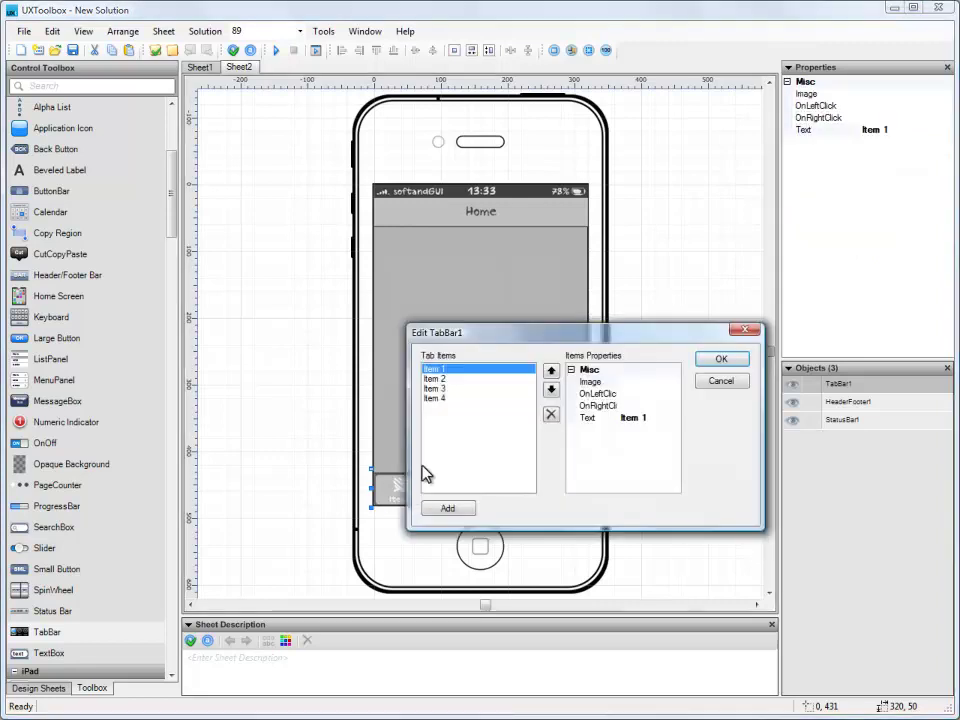
{"action": "left_click", "coordinate": [624, 419]}
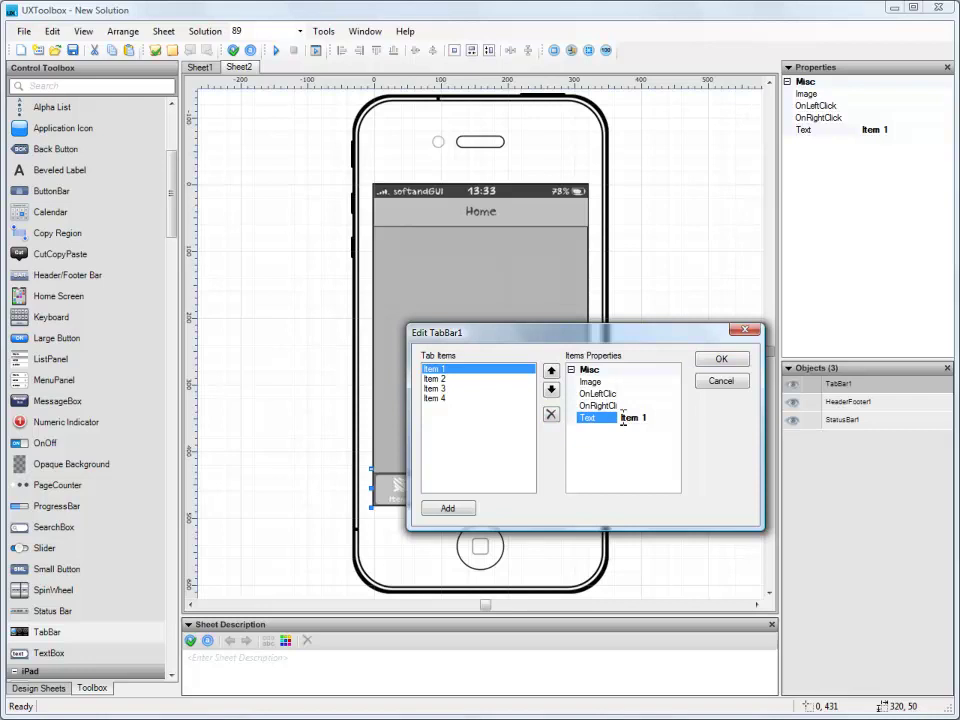
{"action": "left_click", "coordinate": [623, 419]}
{"action": "type", "text": "Home"}
{"action": "left_click", "coordinate": [450, 379]}
{"action": "left_click", "coordinate": [630, 418]}
{"action": "type", "text": "History"}
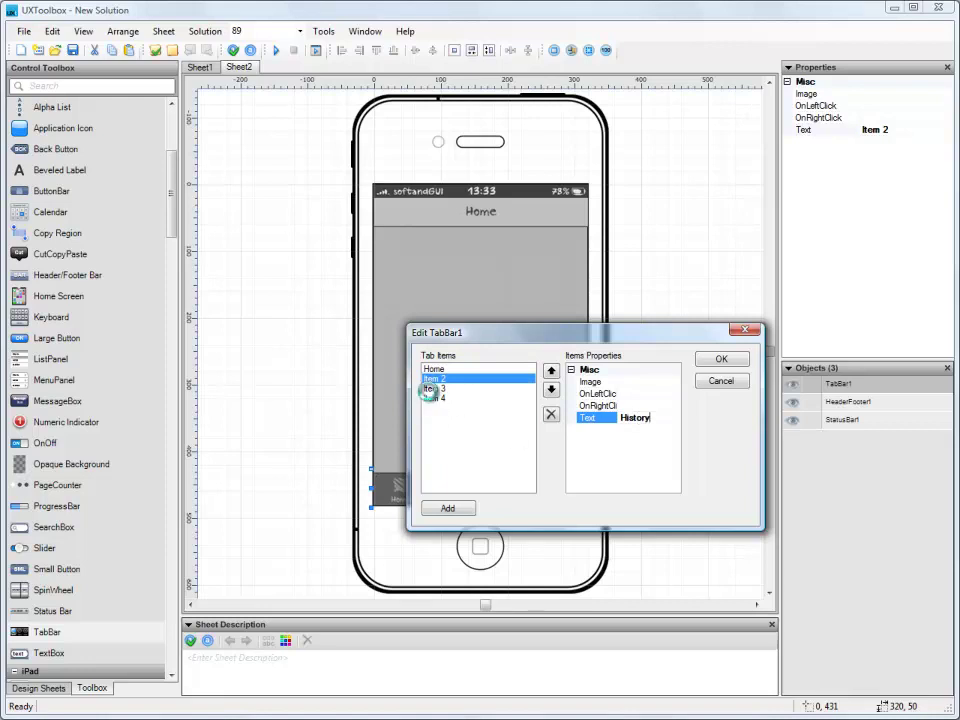
{"action": "left_click", "coordinate": [435, 388]}
{"action": "left_click", "coordinate": [630, 418]}
{"action": "type", "text": "Settin"}
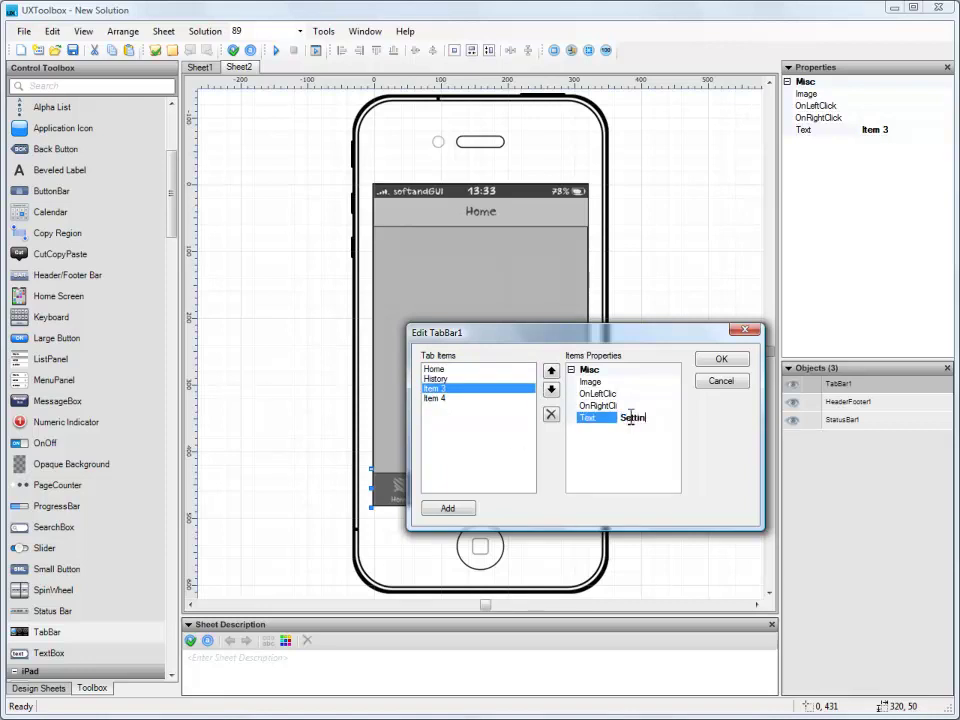
{"action": "type", "text": "gs"}
{"action": "key", "text": "Return"}
Delete the fourth tab item and apply the tab bar changes
{"action": "left_click", "coordinate": [435, 398]}
{"action": "left_click", "coordinate": [551, 414]}
{"action": "left_click", "coordinate": [721, 358]}
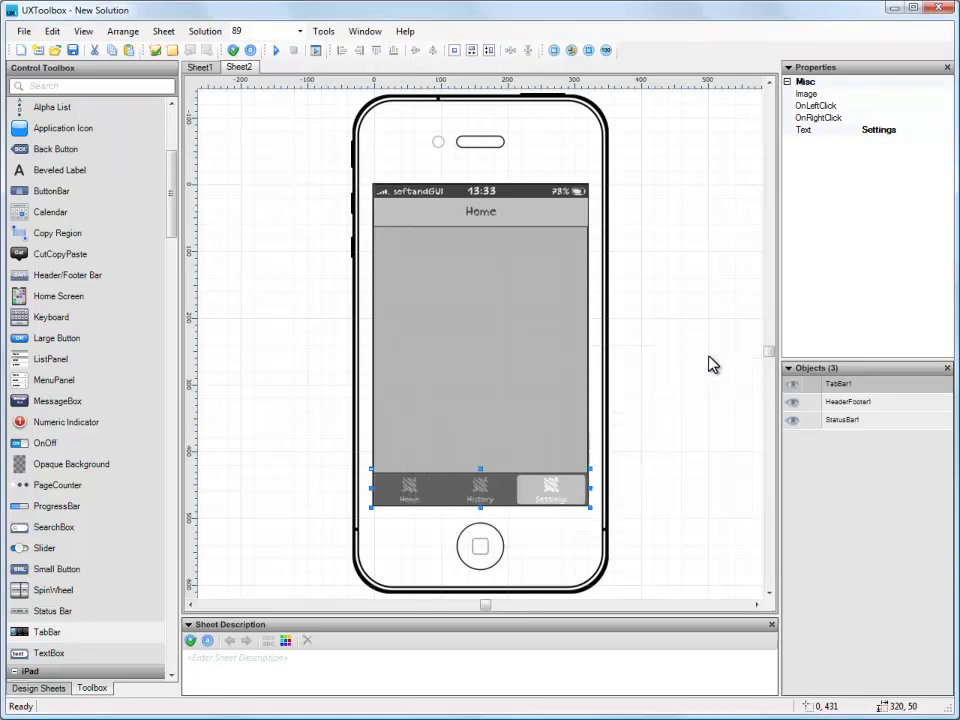
Add a menu panel below the Home header, centred horizontally
{"action": "left_click", "coordinate": [402, 491]}
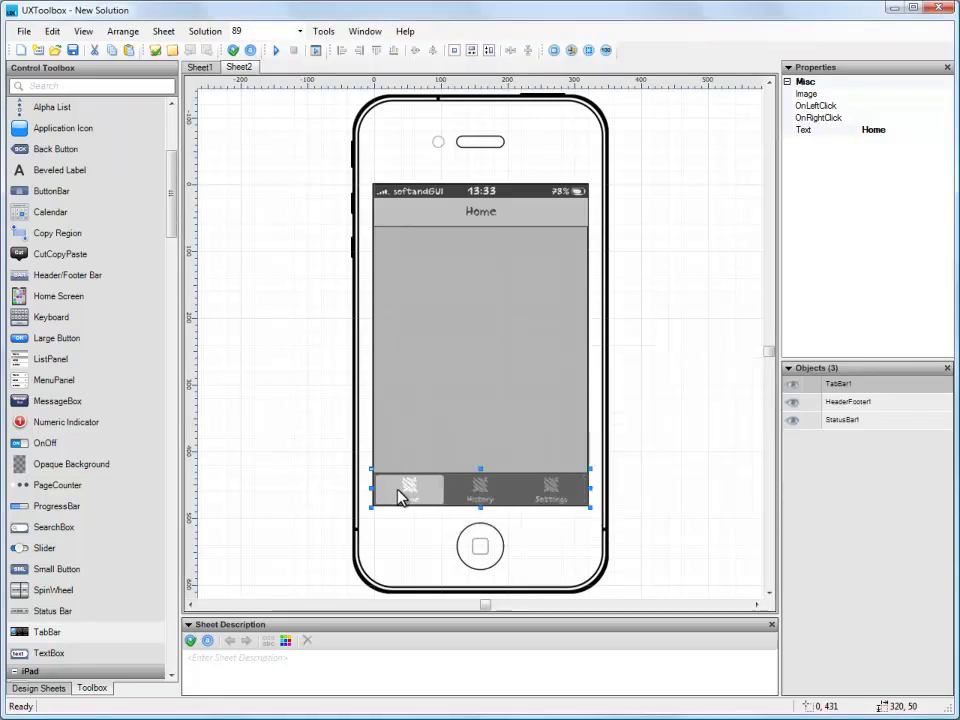
{"action": "left_click", "coordinate": [291, 360]}
{"action": "left_click_drag", "start_coordinate": [40, 380], "coordinate": [405, 268]}
{"action": "left_click", "coordinate": [471, 50]}
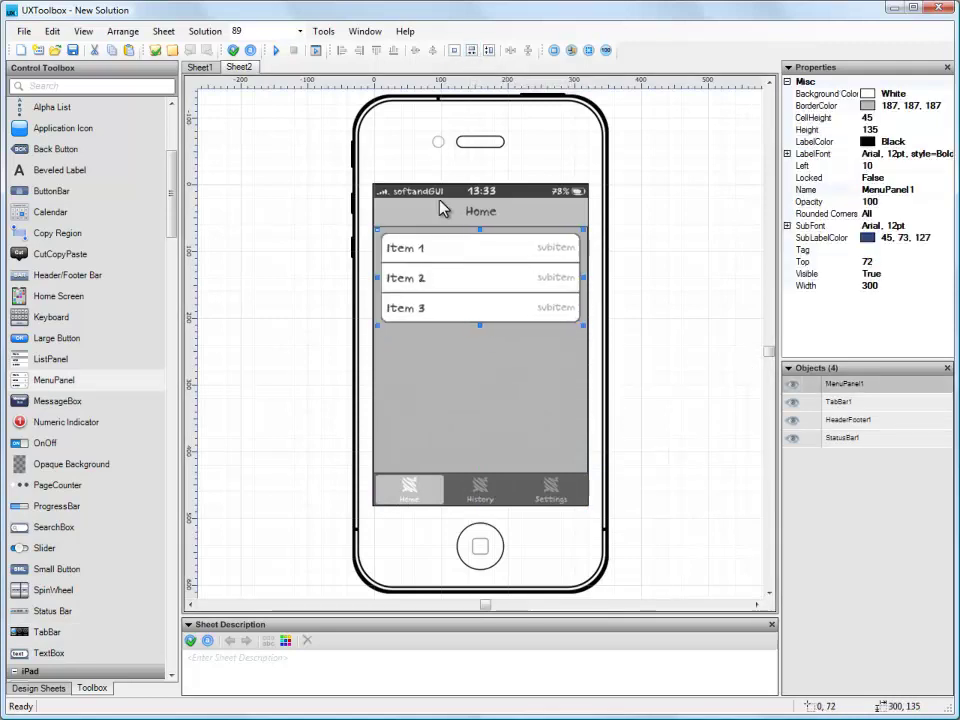
{"action": "key", "text": "Down"}
{"action": "key", "text": "Down"}
{"action": "key", "text": "Down"}
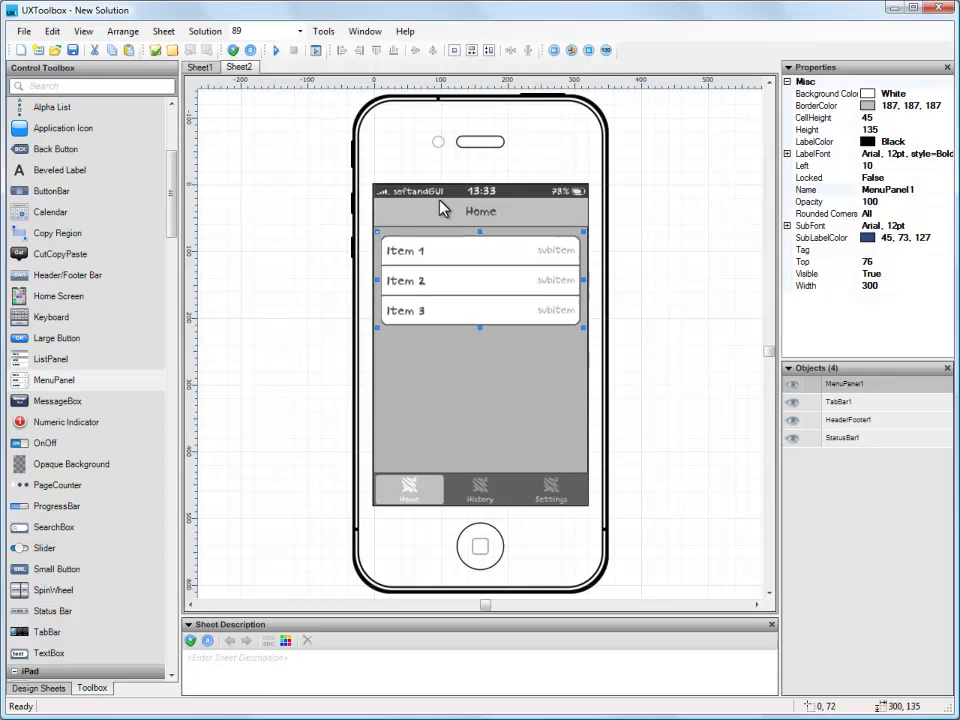
Retitle the first three menu items Total Miles, Calories and Number of Runs
{"action": "double_click", "coordinate": [416, 253]}
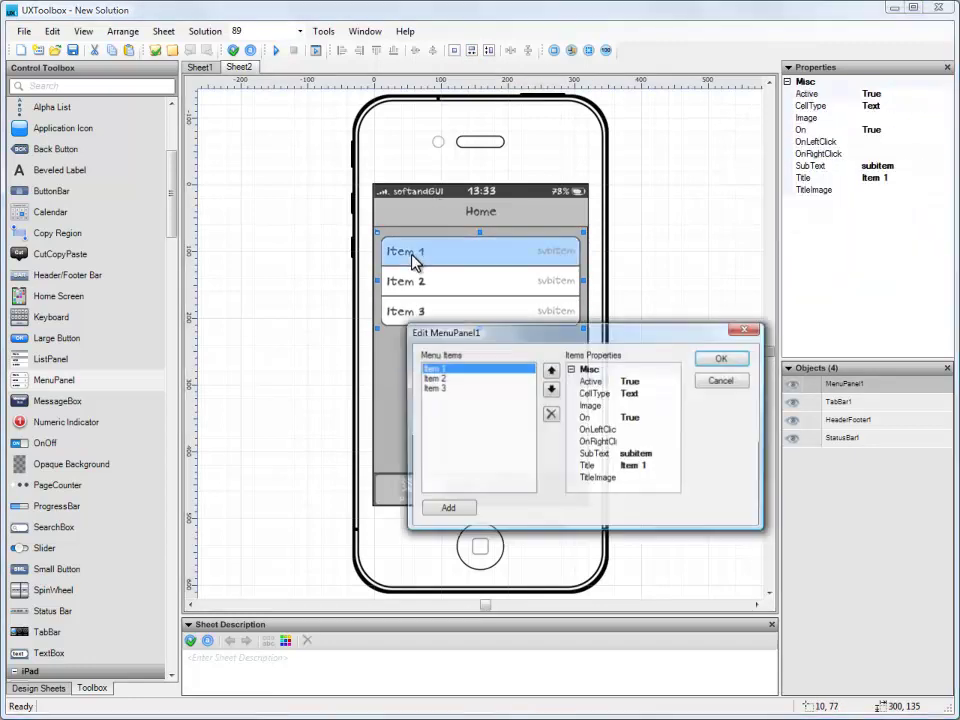
{"action": "left_click", "coordinate": [632, 466]}
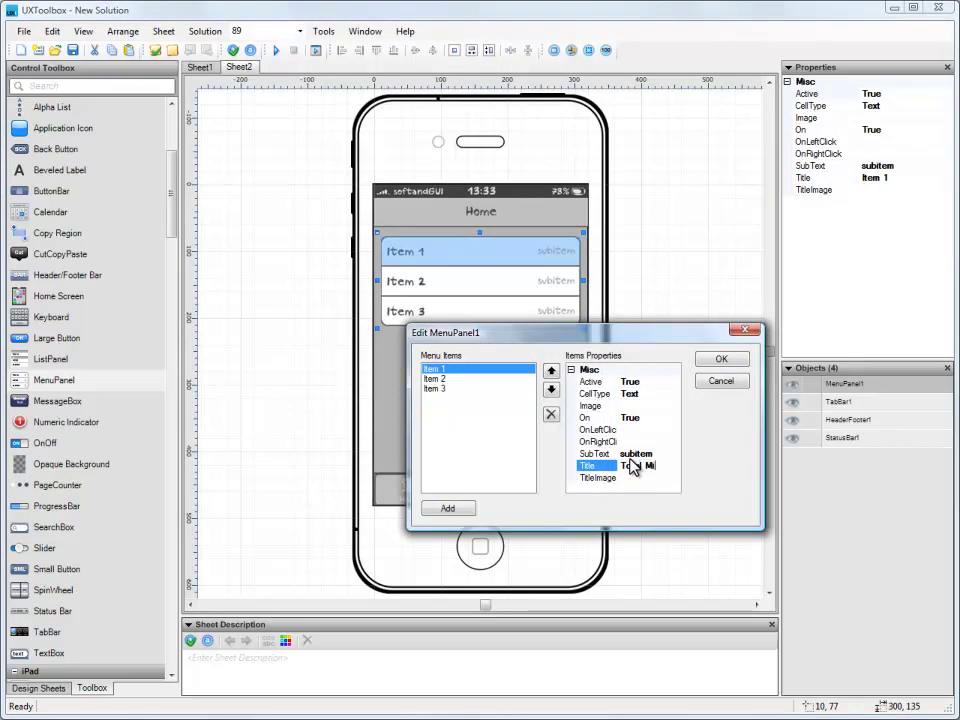
{"action": "left_click", "coordinate": [435, 378]}
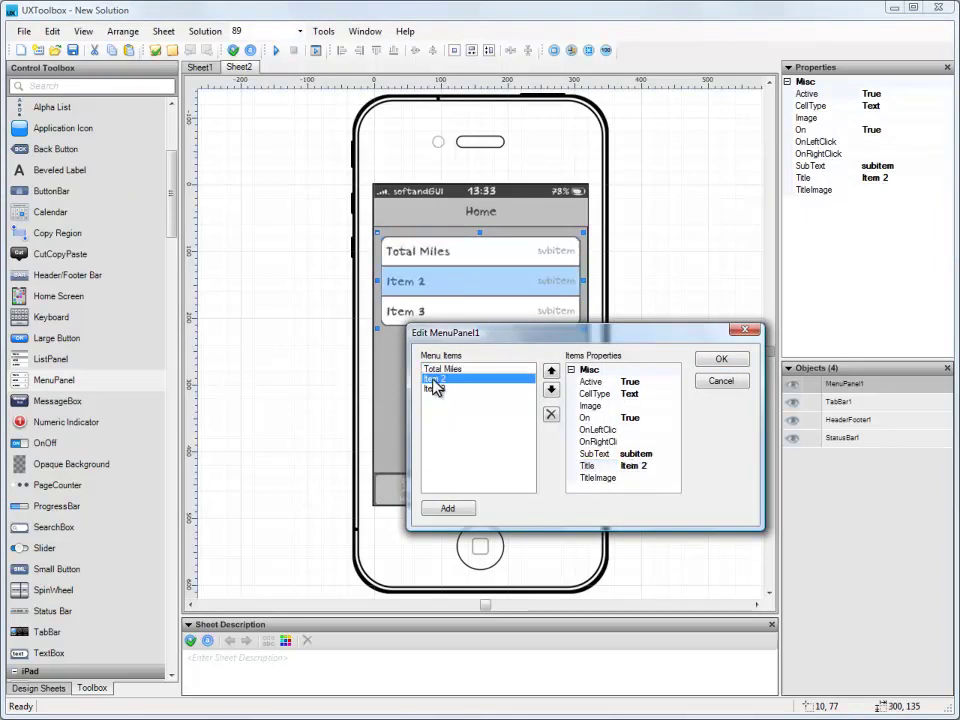
{"action": "left_click", "coordinate": [632, 466]}
{"action": "type", "text": "Calon"}
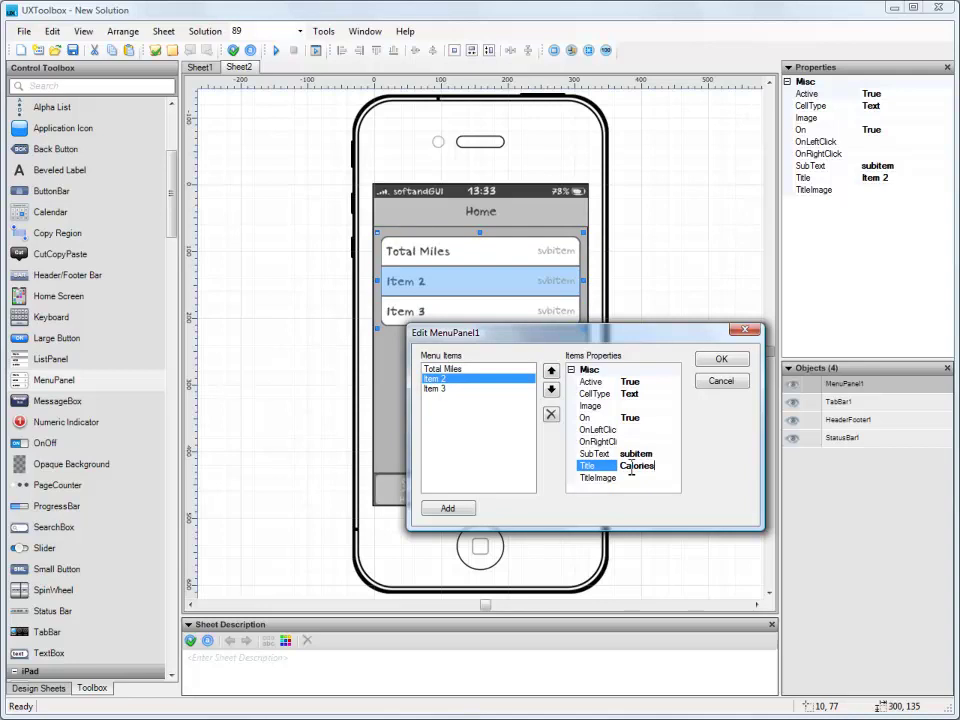
{"action": "left_click", "coordinate": [435, 389]}
{"action": "left_click", "coordinate": [632, 466]}
{"action": "type", "text": "Numb"}
{"action": "type", "text": "er of Runs"}
Add a fourth menu item titled Average Speed and confirm the list
{"action": "left_click", "coordinate": [452, 508]}
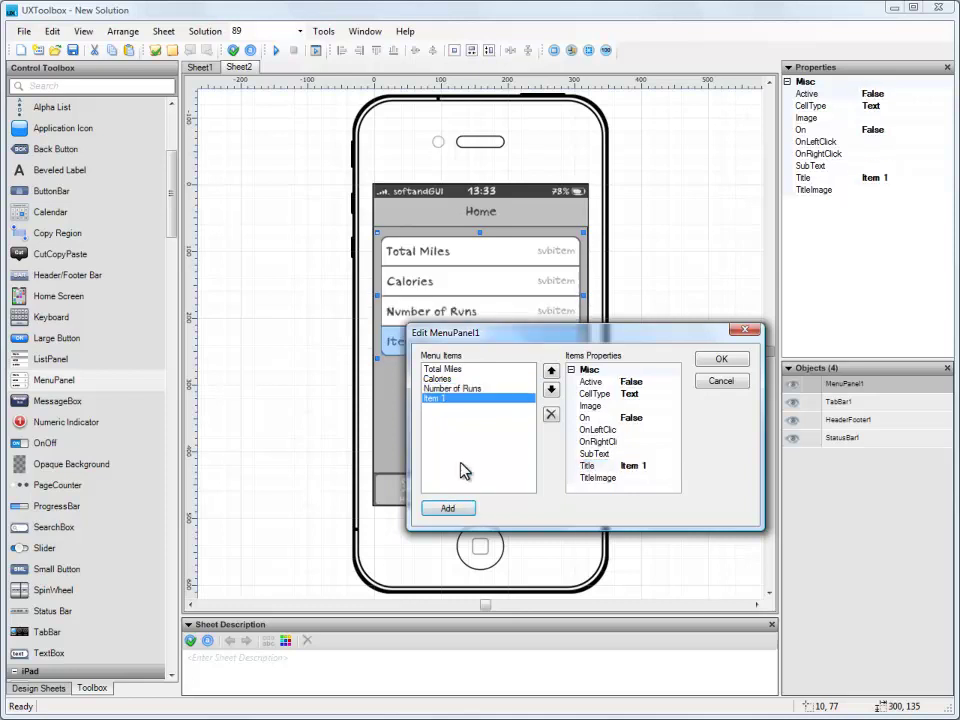
{"action": "left_click", "coordinate": [632, 466]}
{"action": "type", "text": "A"}
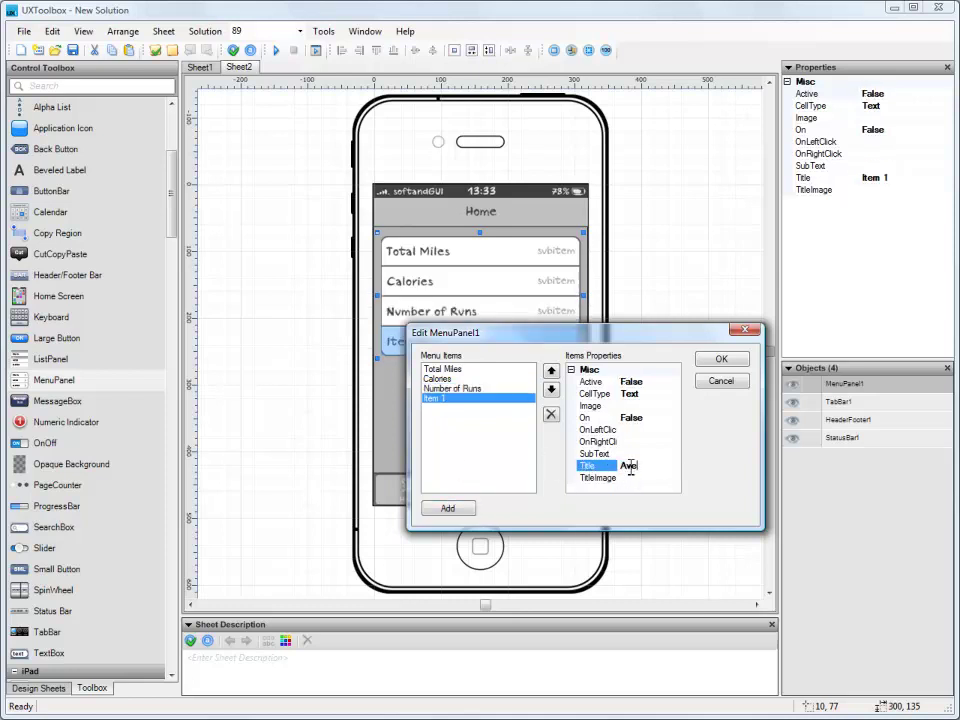
{"action": "type", "text": "verage Speed"}
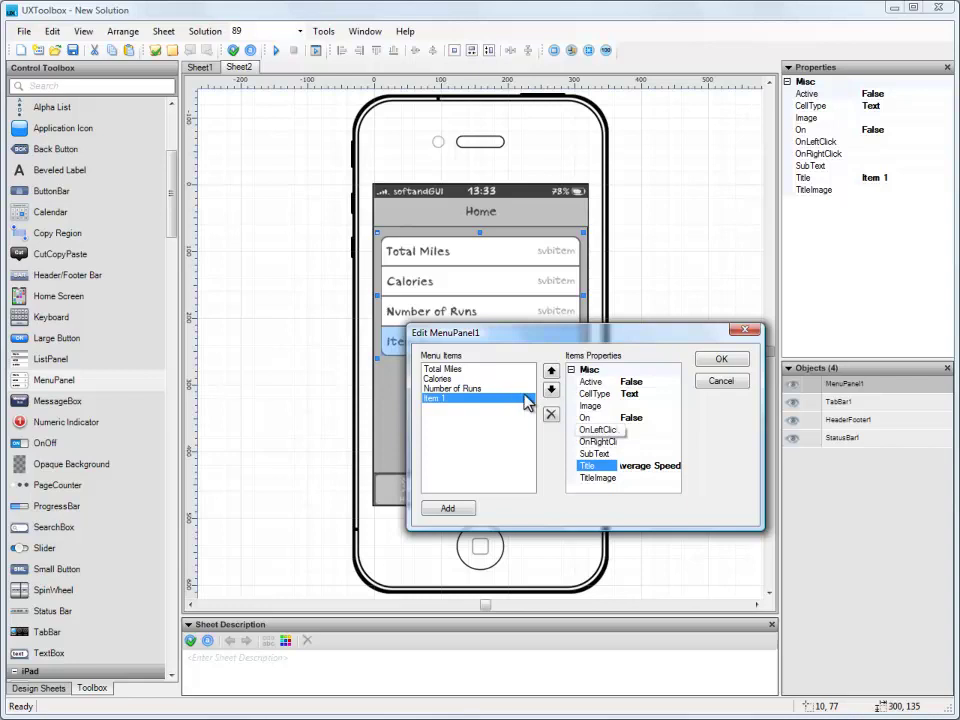
{"action": "left_click", "coordinate": [715, 361]}
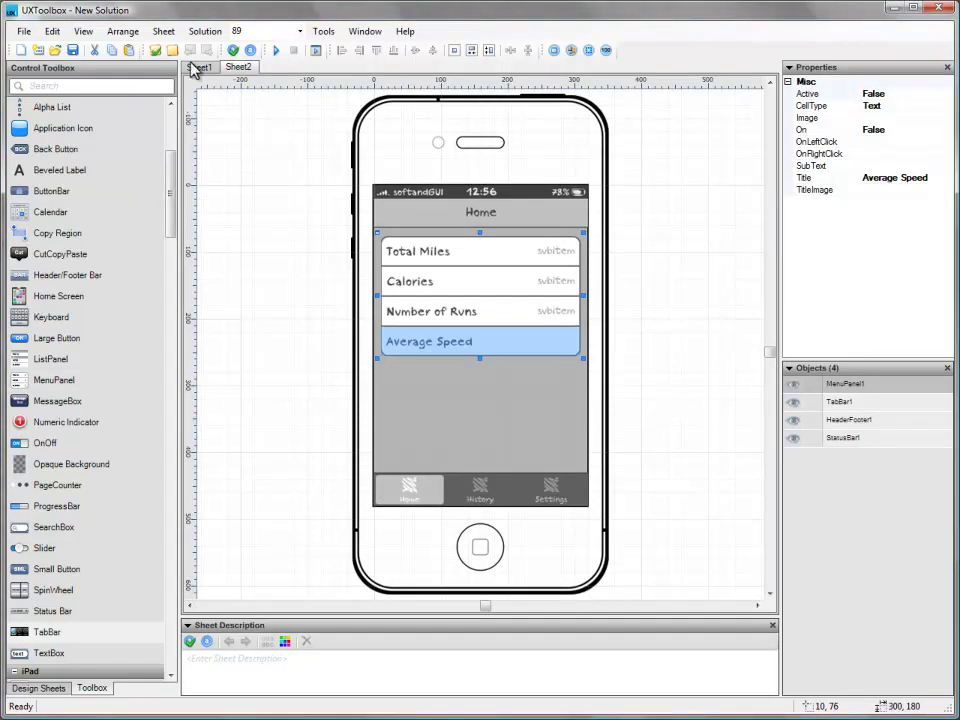
Add a comment asking 'Are we displaying all the info we need?' beside the list, slightly widened
{"action": "left_click", "coordinate": [172, 50]}
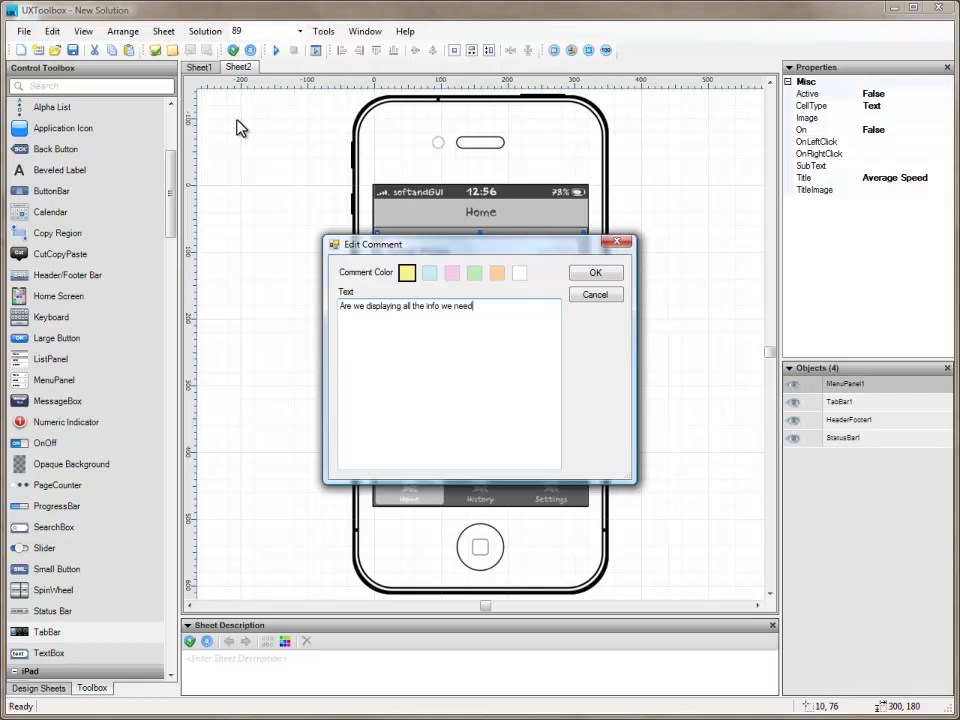
{"action": "left_click", "coordinate": [595, 272]}
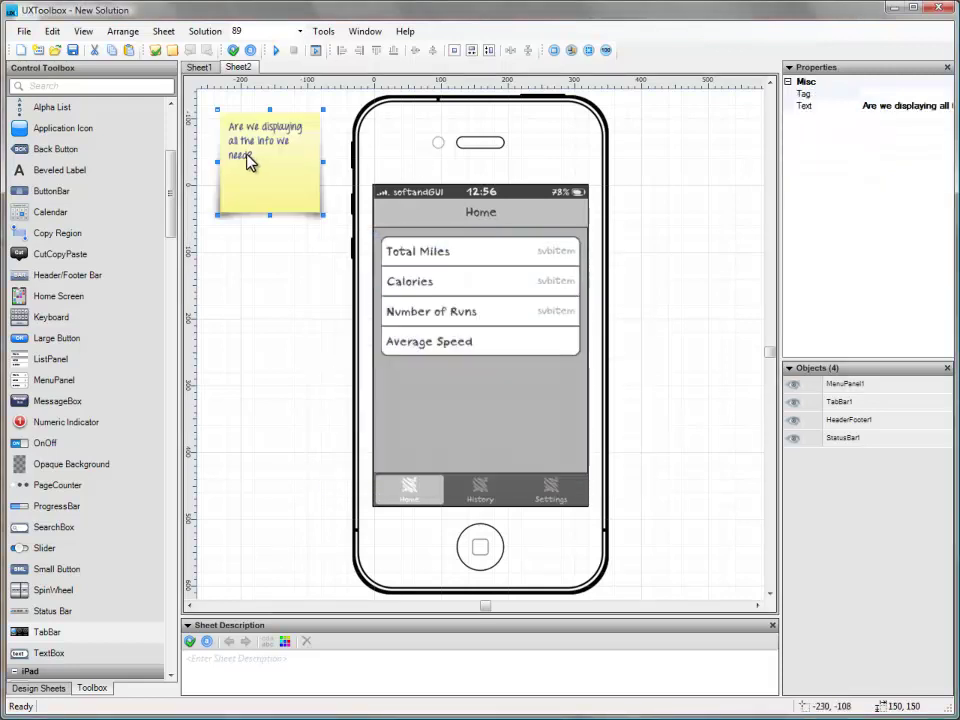
{"action": "left_click_drag", "start_coordinate": [270, 195], "coordinate": [309, 309]}
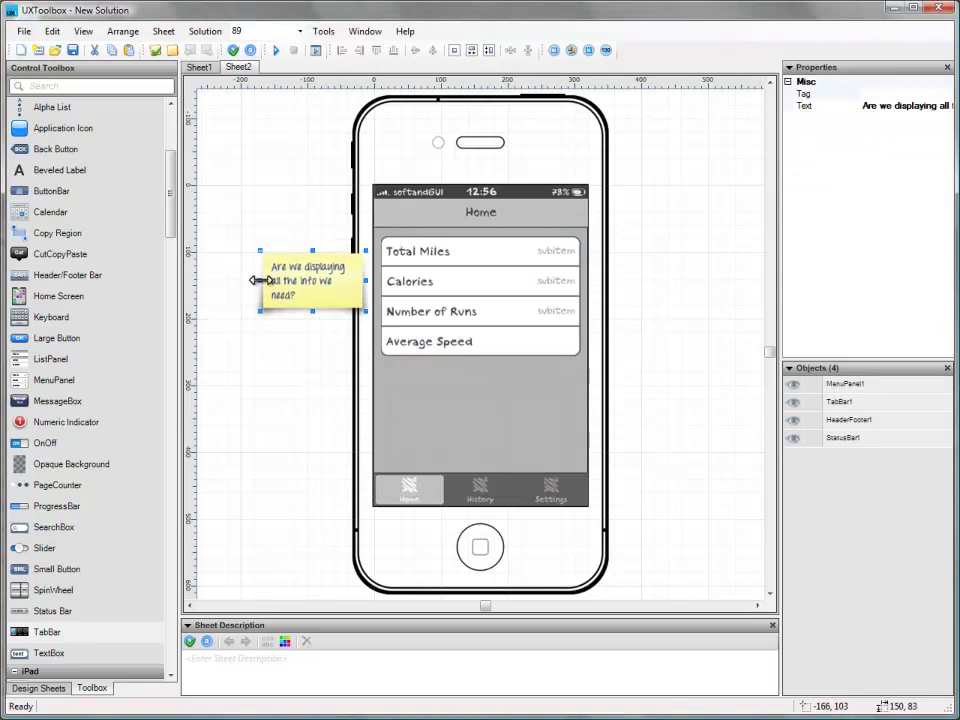
{"action": "left_click_drag", "start_coordinate": [260, 280], "coordinate": [252, 281]}
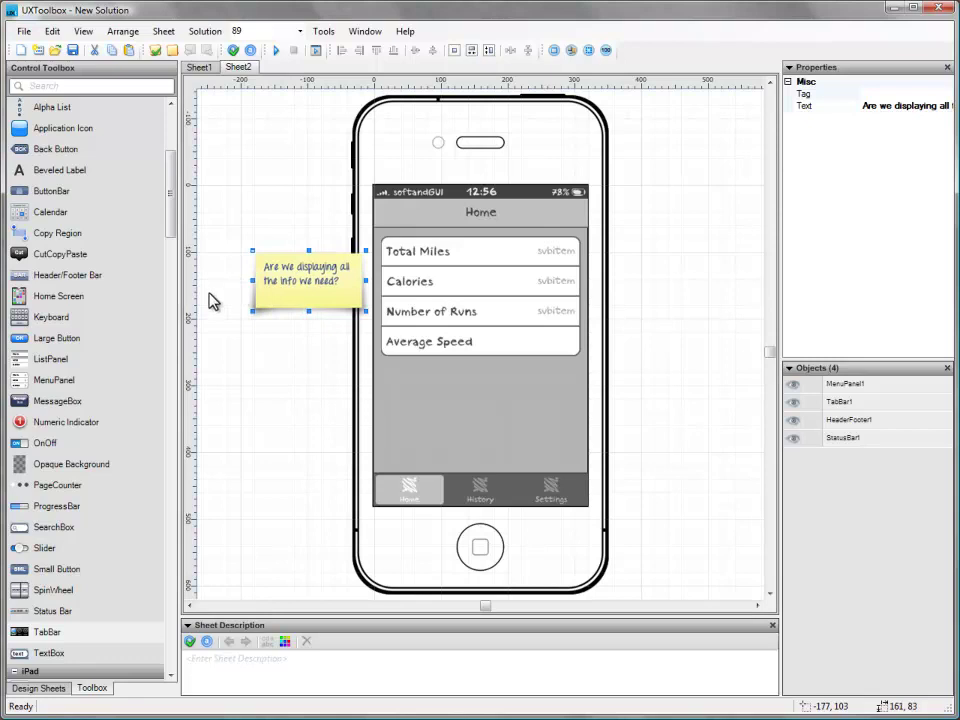
Place a large button labelled Start New Run below the list, aligned with it
{"action": "left_click_drag", "start_coordinate": [62, 339], "coordinate": [389, 379]}
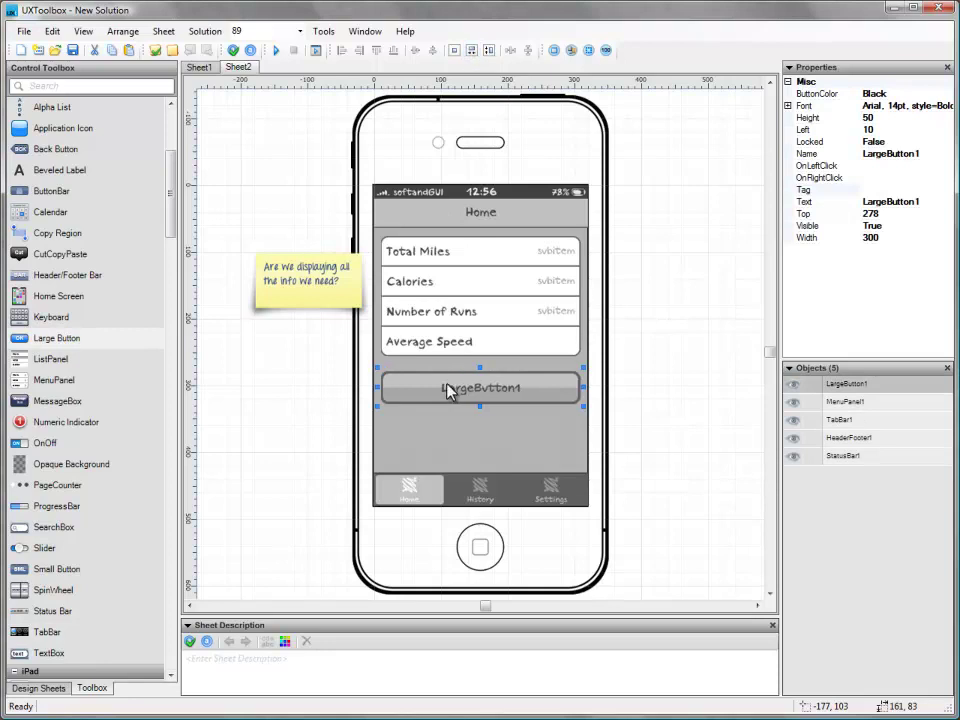
{"action": "left_click_drag", "start_coordinate": [448, 388], "coordinate": [447, 396]}
{"action": "key", "text": "Up"}
{"action": "key", "text": "Up"}
{"action": "key", "text": "Up"}
{"action": "key", "text": "Up"}
{"action": "key", "text": "Up"}
{"action": "key", "text": "Up"}
{"action": "key", "text": "Up"}
{"action": "key", "text": "Up"}
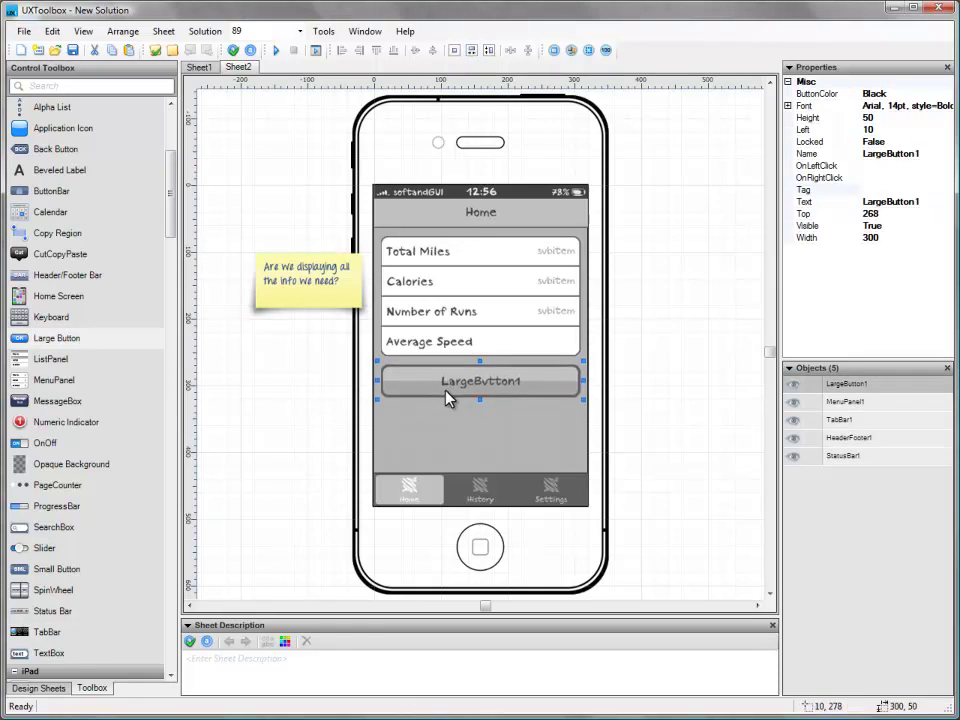
{"action": "left_click", "coordinate": [903, 199]}
{"action": "type", "text": "Start New Run"}
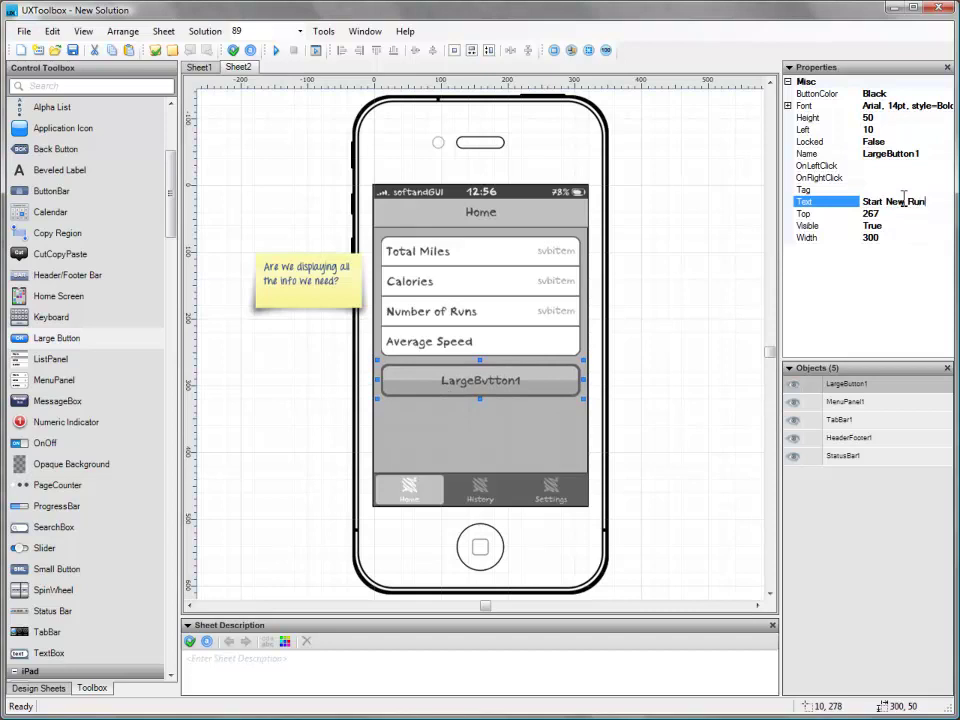
{"action": "key", "text": "Return"}
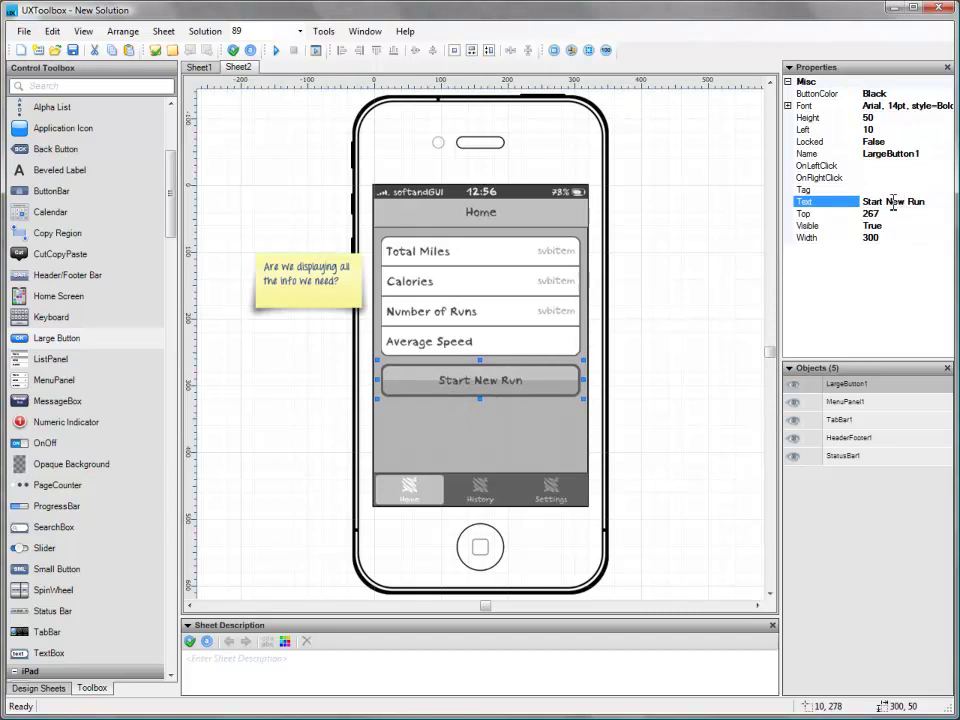
Duplicate Sheet2 and rename the copy Sheet3
{"action": "left_click", "coordinate": [38, 688]}
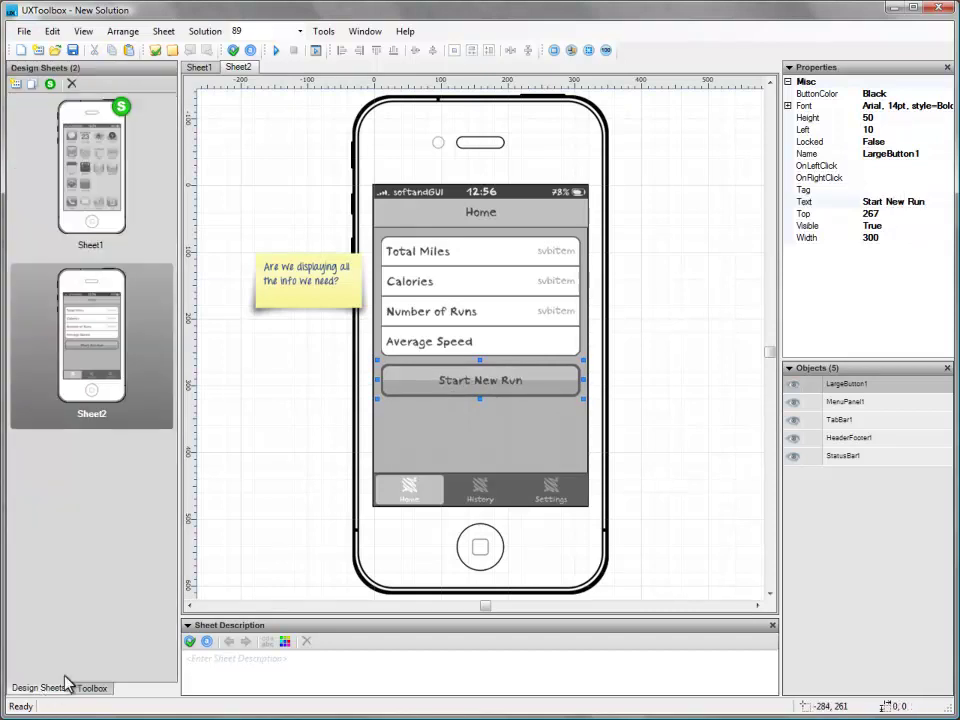
{"action": "right_click", "coordinate": [107, 378]}
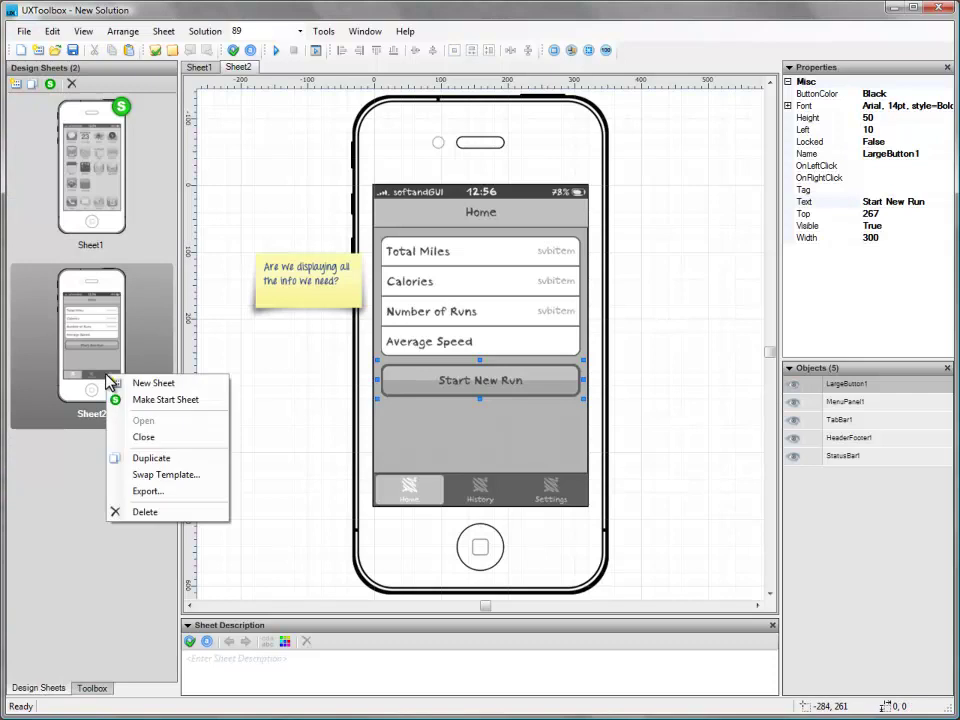
{"action": "left_click", "coordinate": [152, 458]}
{"action": "left_click", "coordinate": [85, 565]}
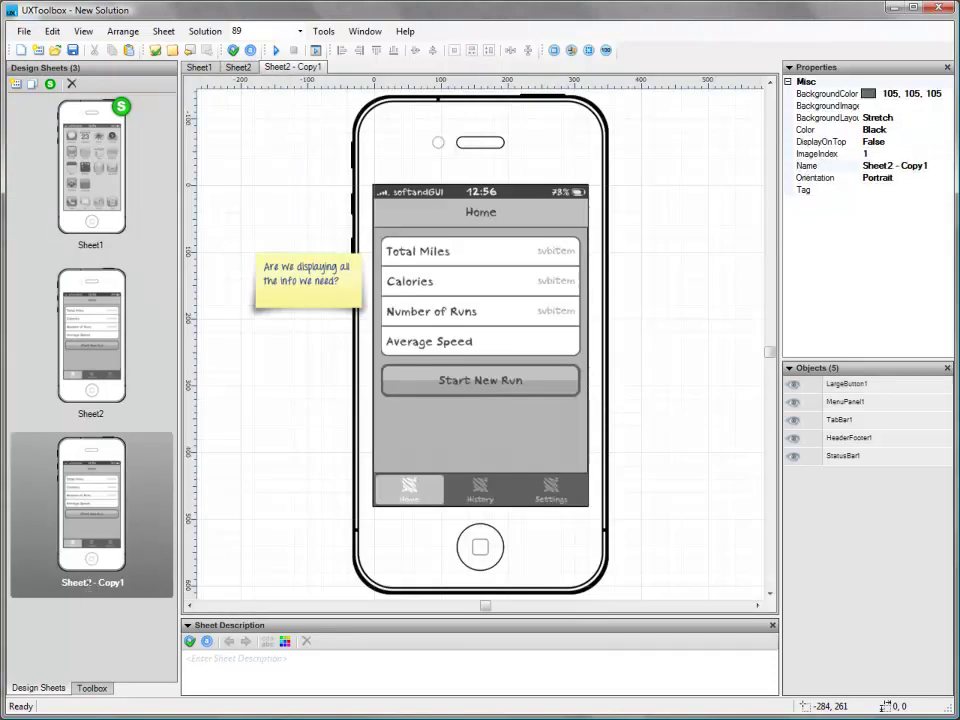
{"action": "type", "text": "Sheet3"}
{"action": "key", "text": "Return"}
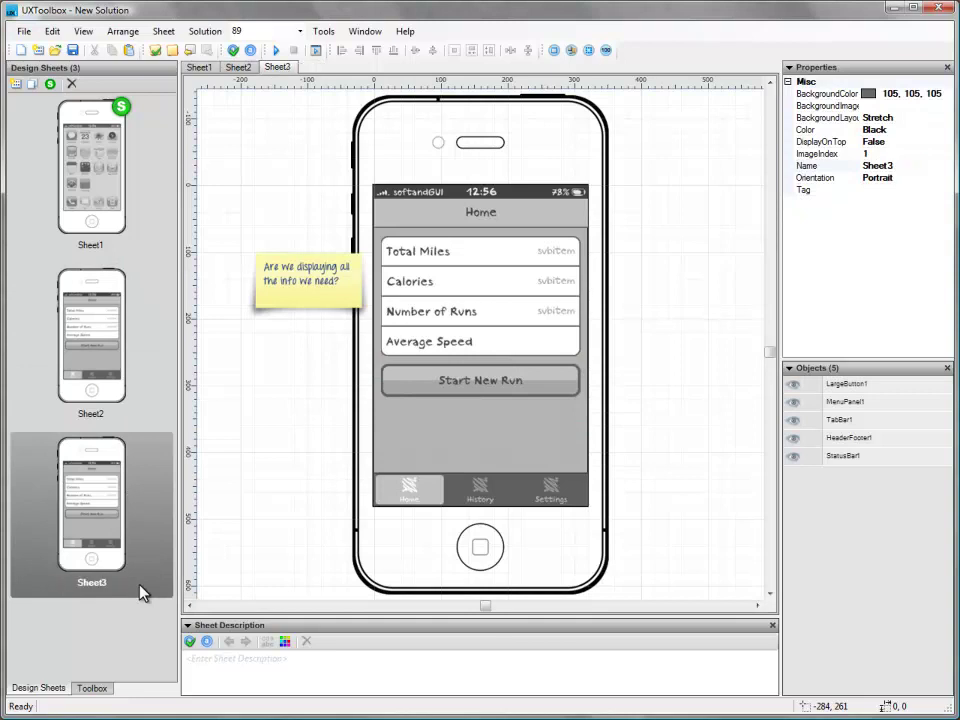
Delete the sticky note, the menu list and the Start New Run button
{"action": "left_click", "coordinate": [272, 279]}
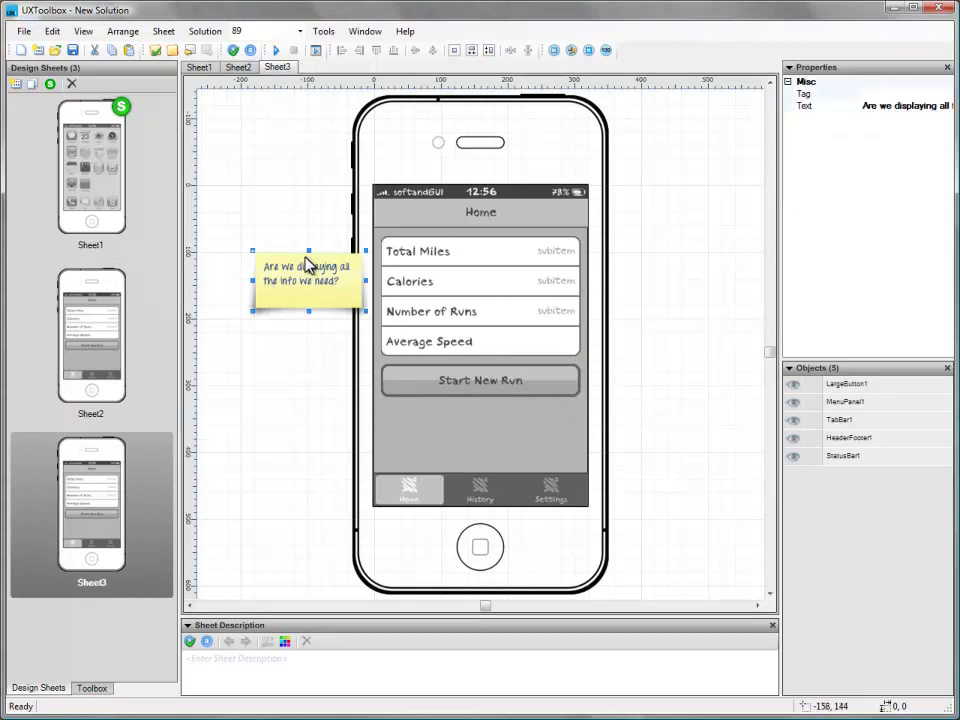
{"action": "key", "text": "Delete"}
{"action": "left_click_drag", "start_coordinate": [317, 232], "coordinate": [662, 454]}
{"action": "key", "text": "Delete"}
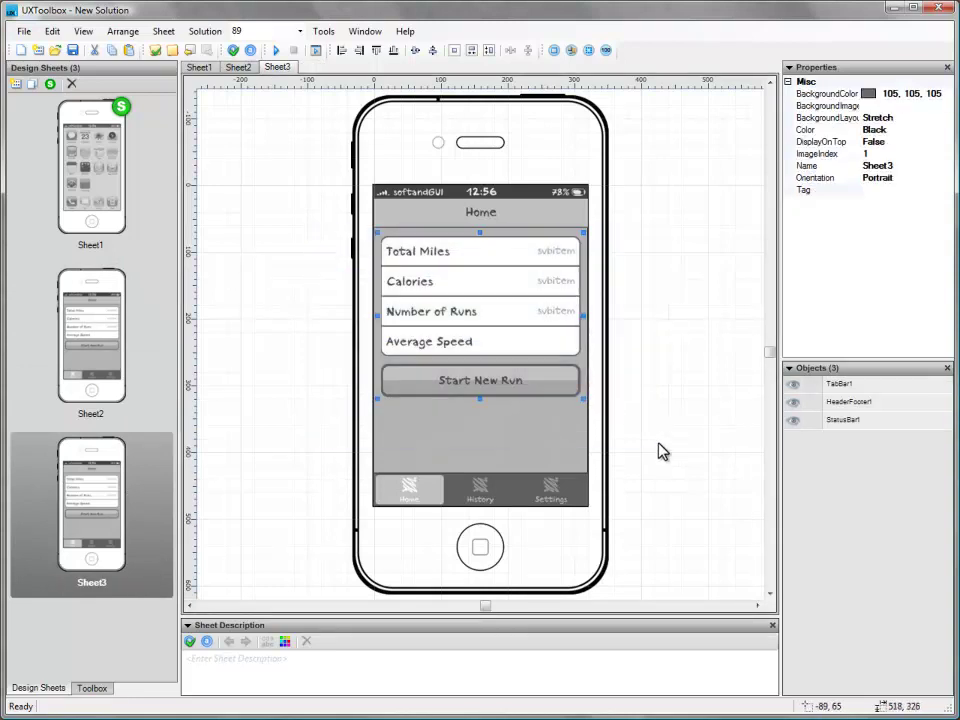
Change the header text to History and add a list panel below it
{"action": "left_click", "coordinate": [474, 218]}
{"action": "left_click", "coordinate": [878, 250]}
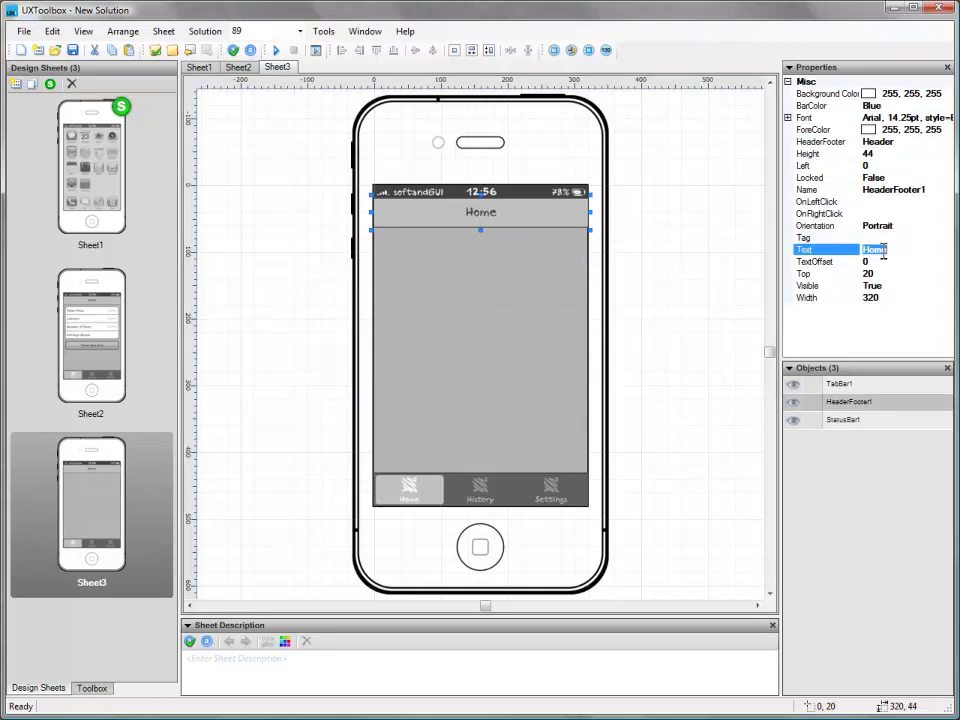
{"action": "type", "text": "History"}
{"action": "key", "text": "Return"}
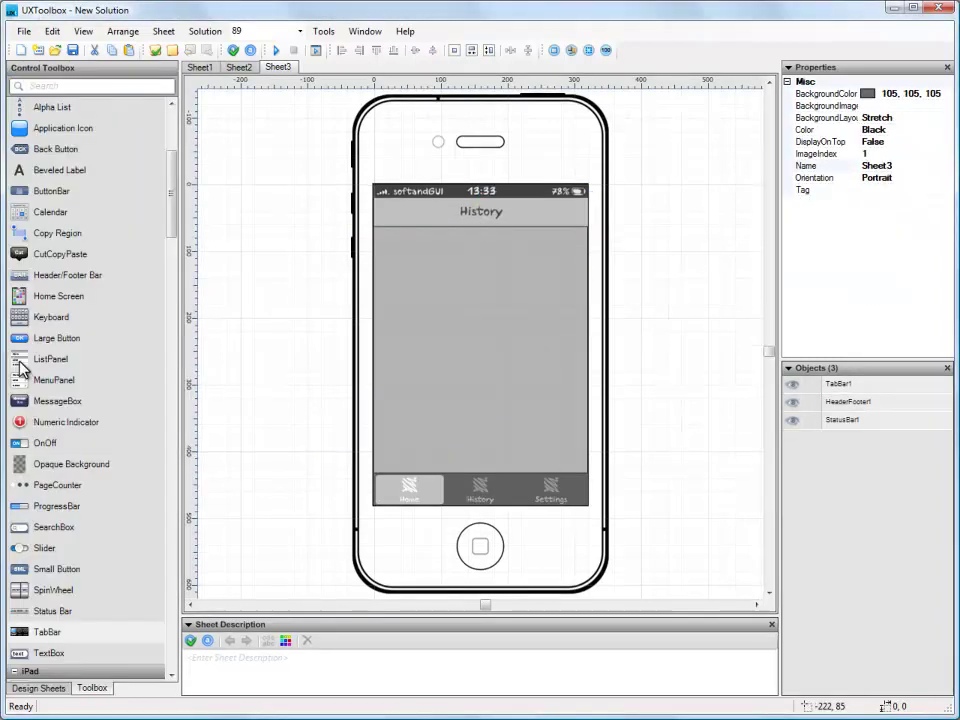
{"action": "left_click_drag", "start_coordinate": [22, 368], "coordinate": [408, 279]}
Extend the History ListPanel's items through Item 8
{"action": "left_click", "coordinate": [465, 337]}
{"action": "double_click", "coordinate": [465, 337]}
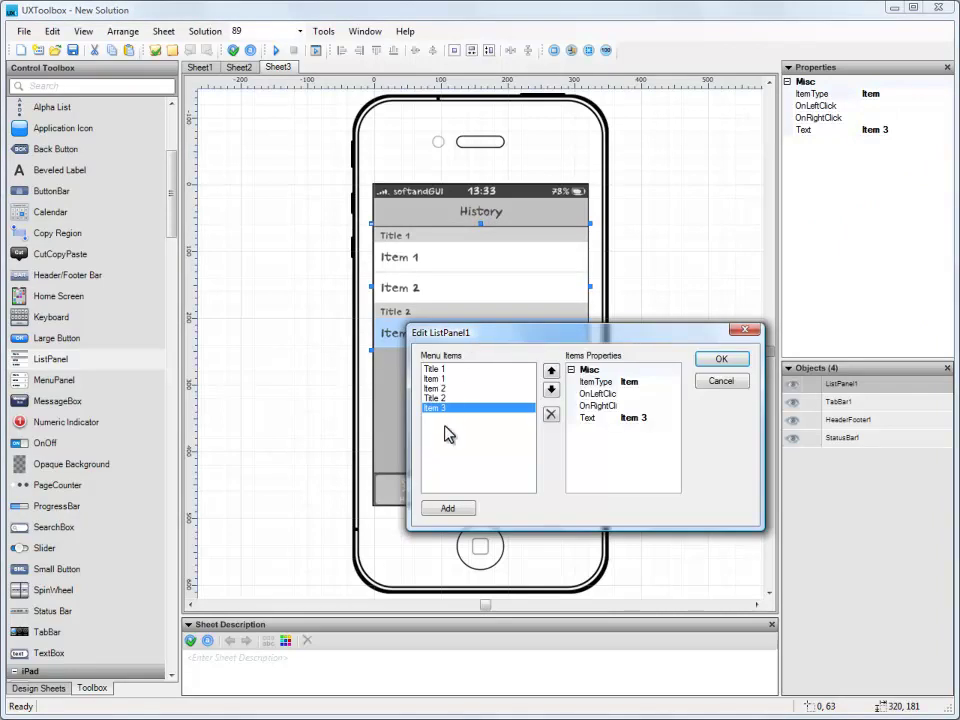
{"action": "left_click", "coordinate": [442, 510]}
{"action": "left_click", "coordinate": [442, 510]}
{"action": "left_click", "coordinate": [442, 510]}
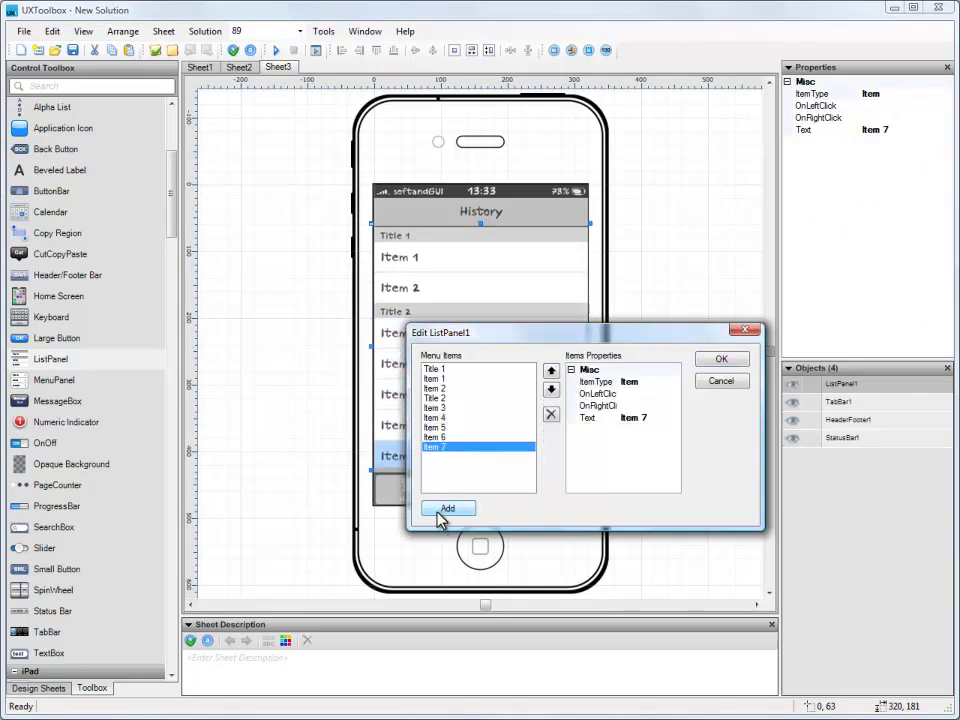
{"action": "left_click", "coordinate": [440, 510]}
{"action": "left_click", "coordinate": [737, 359]}
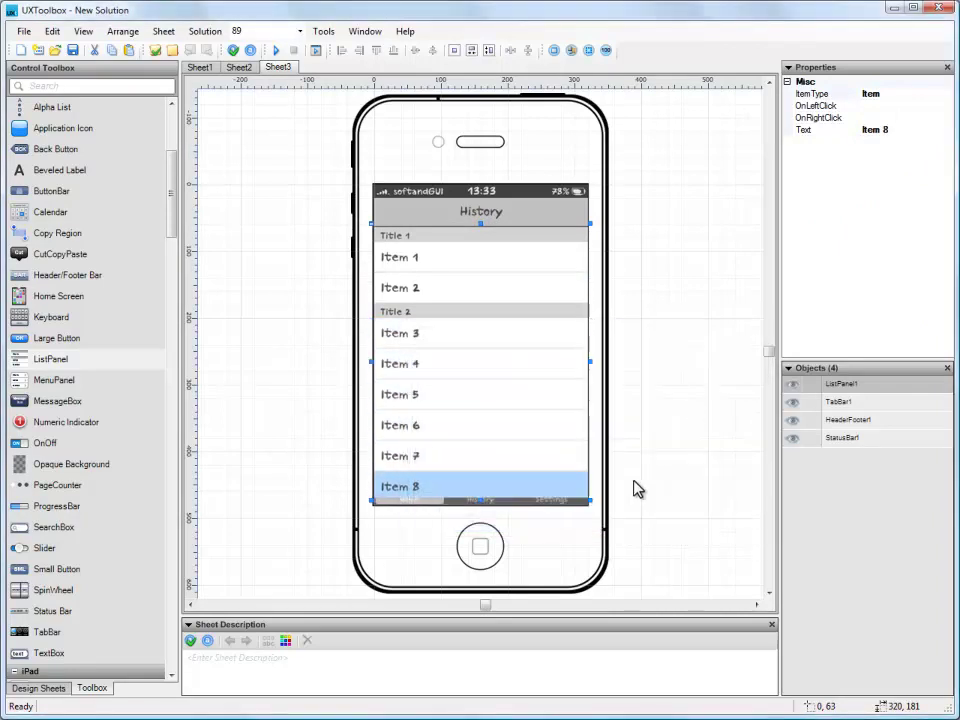
Bring the tab bar in front of the list, then return to Sheet2
{"action": "left_click", "coordinate": [580, 502]}
{"action": "right_click", "coordinate": [583, 508]}
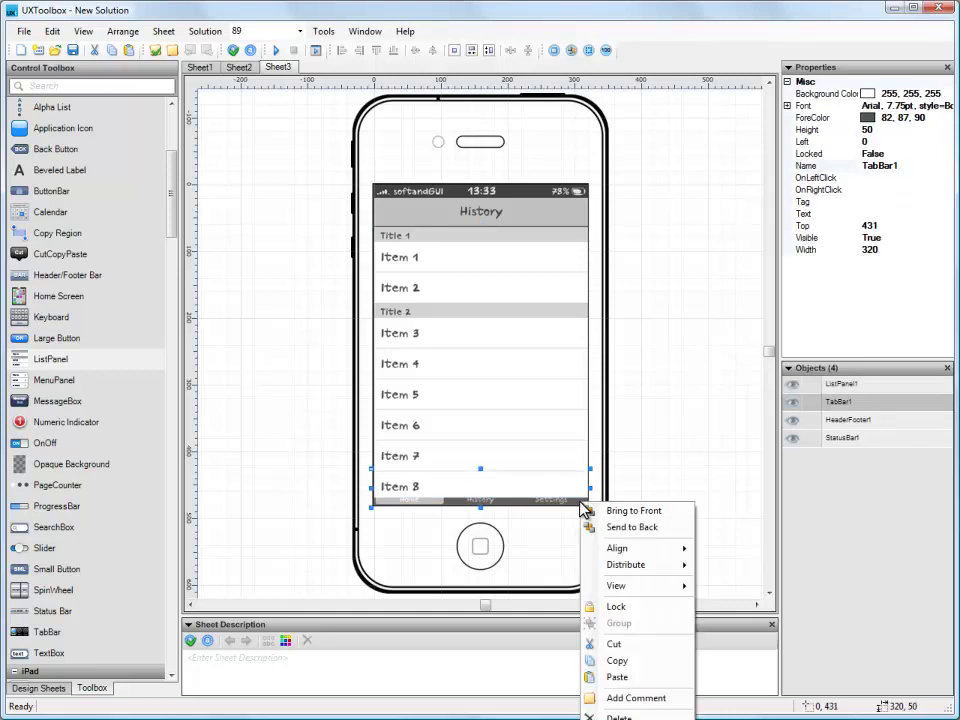
{"action": "left_click", "coordinate": [598, 510]}
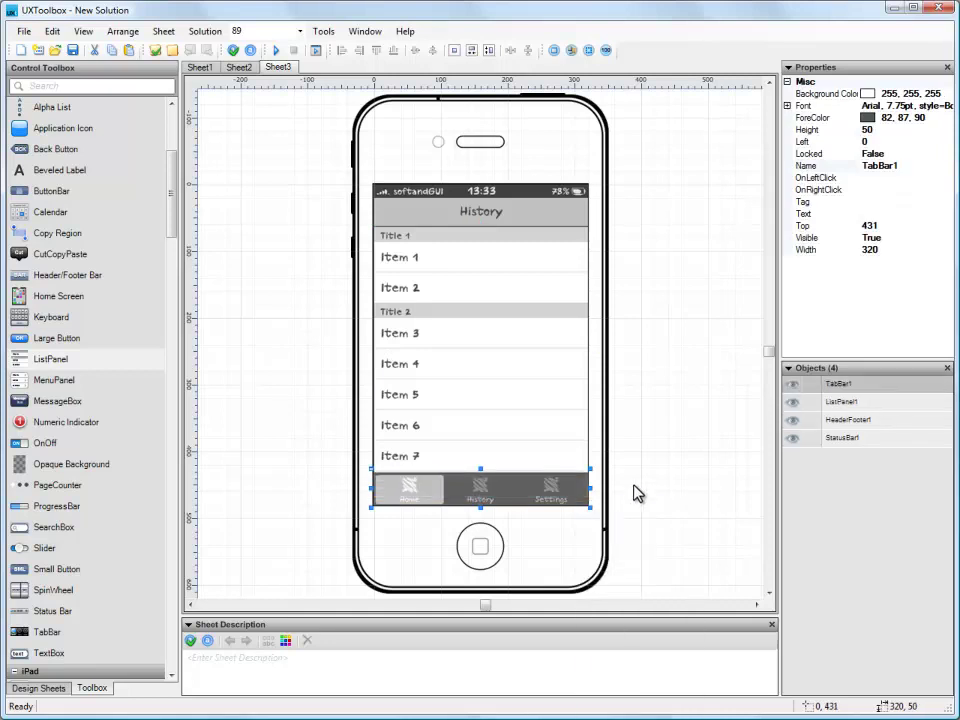
{"action": "left_click", "coordinate": [641, 484]}
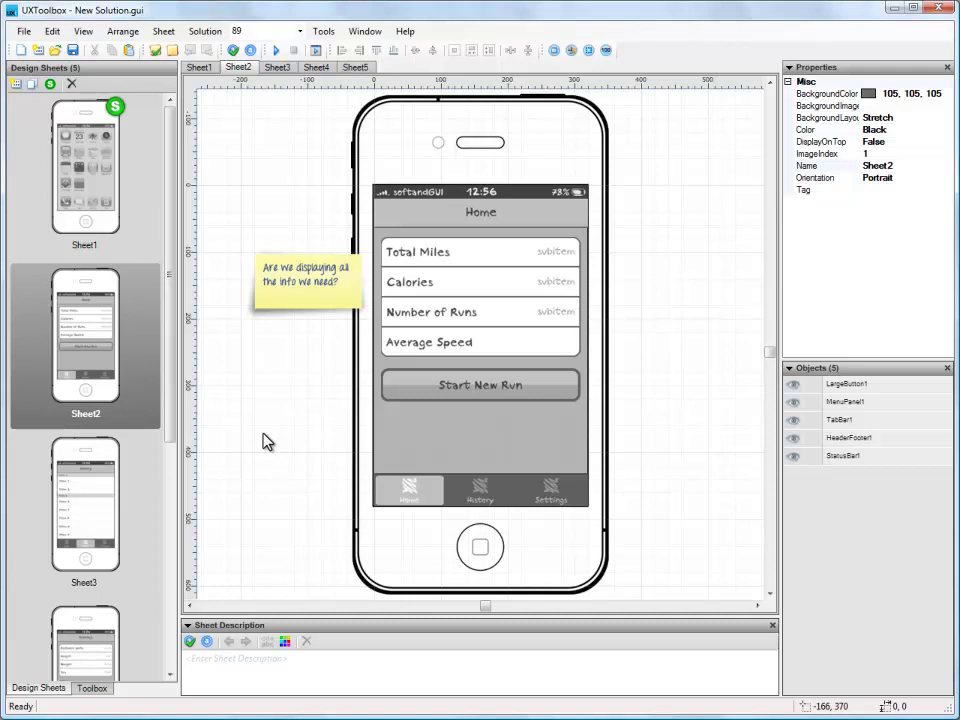
Link the History tab to Sheet3 and the Settings tab to Sheet4 via OnLeftClick
{"action": "left_click", "coordinate": [474, 497]}
{"action": "left_click", "coordinate": [909, 105]}
{"action": "left_click", "coordinate": [945, 106]}
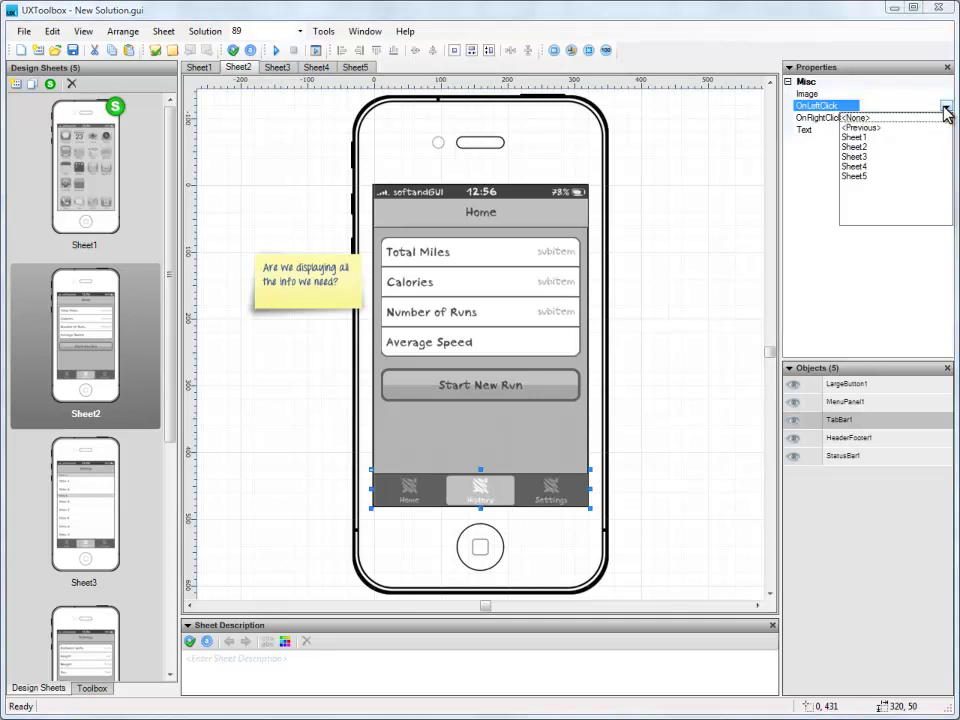
{"action": "left_click", "coordinate": [860, 157]}
{"action": "left_click", "coordinate": [540, 498]}
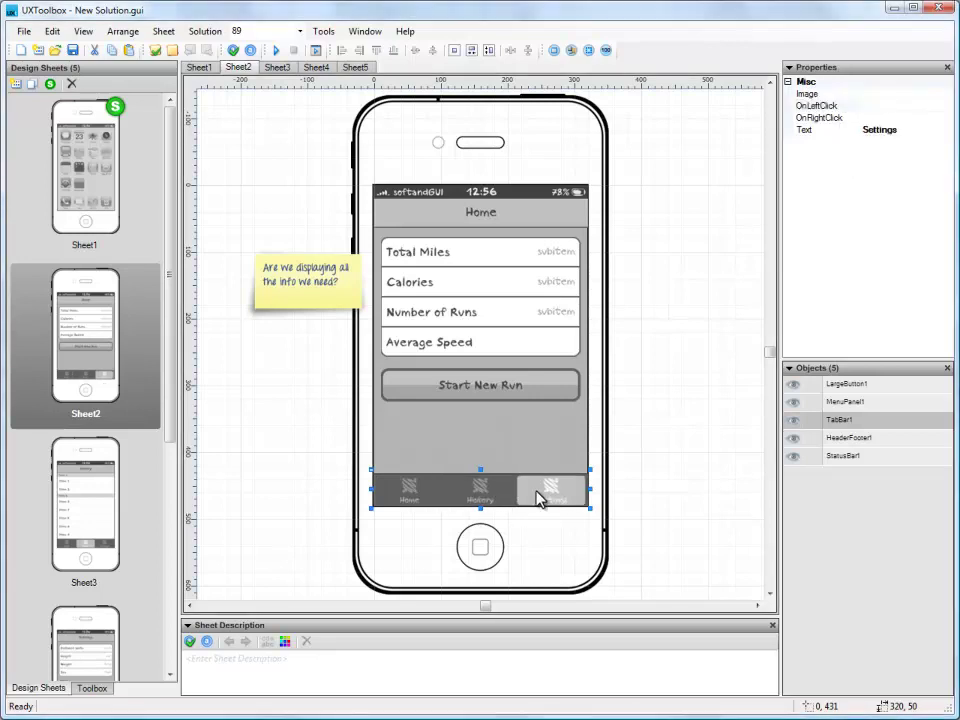
{"action": "left_click", "coordinate": [945, 106]}
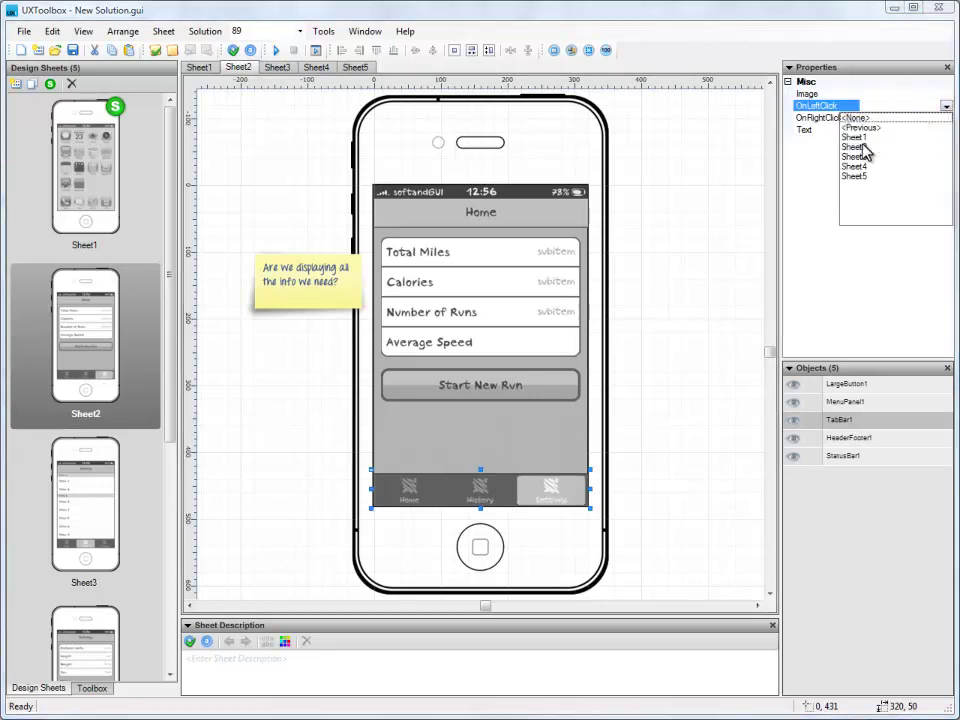
{"action": "left_click", "coordinate": [857, 171]}
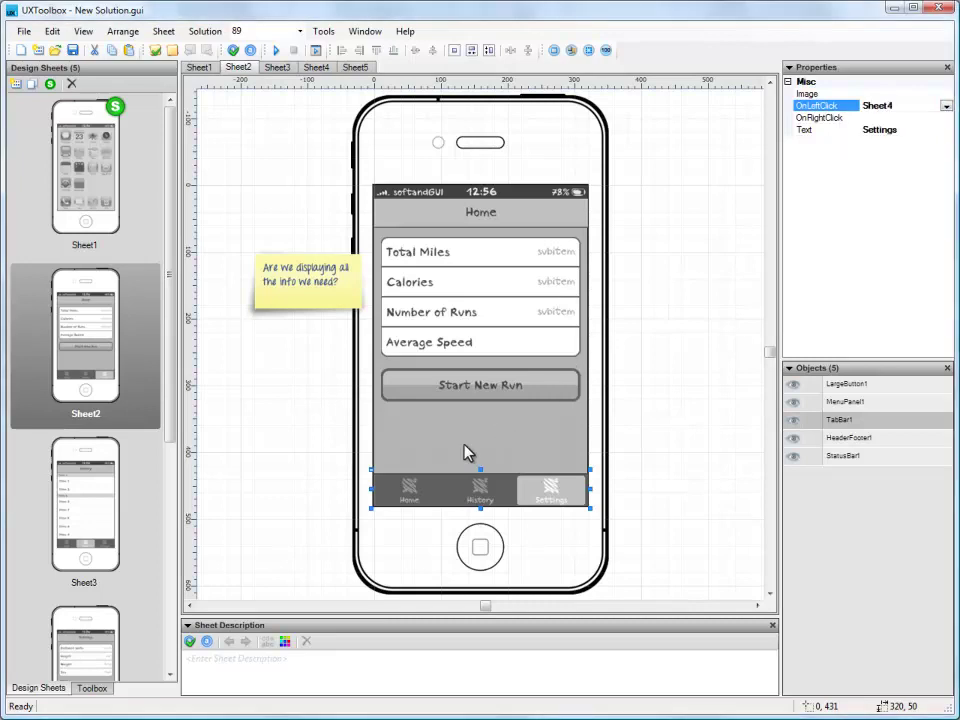
Set the Start New Run button's OnLeftClick to open Sheet5
{"action": "left_click", "coordinate": [416, 490]}
{"action": "left_click", "coordinate": [457, 388]}
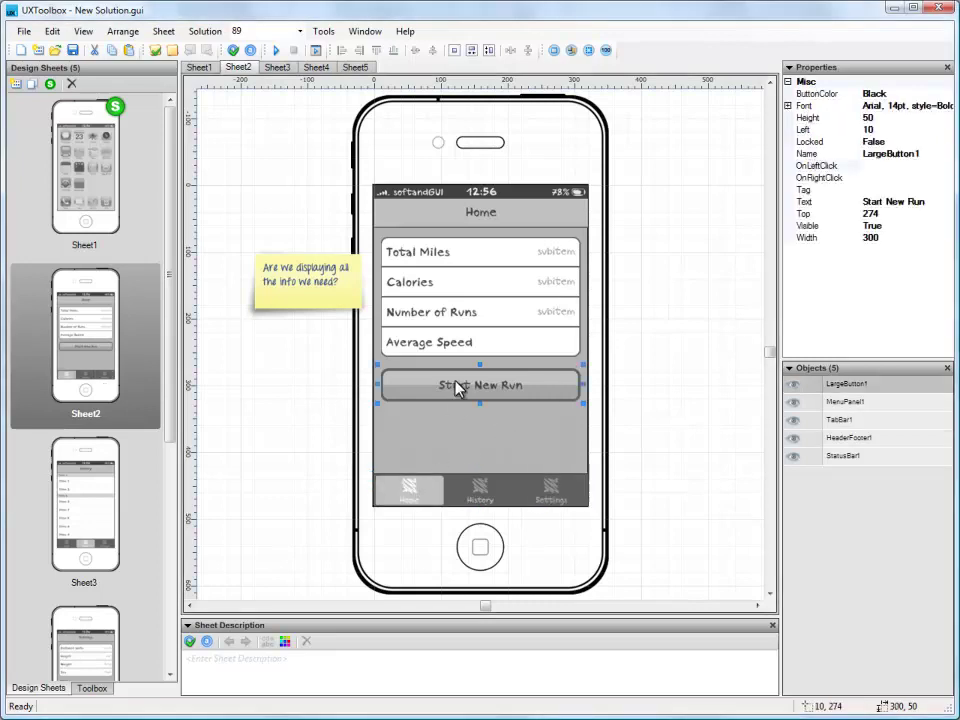
{"action": "left_click", "coordinate": [905, 165]}
{"action": "left_click", "coordinate": [945, 166]}
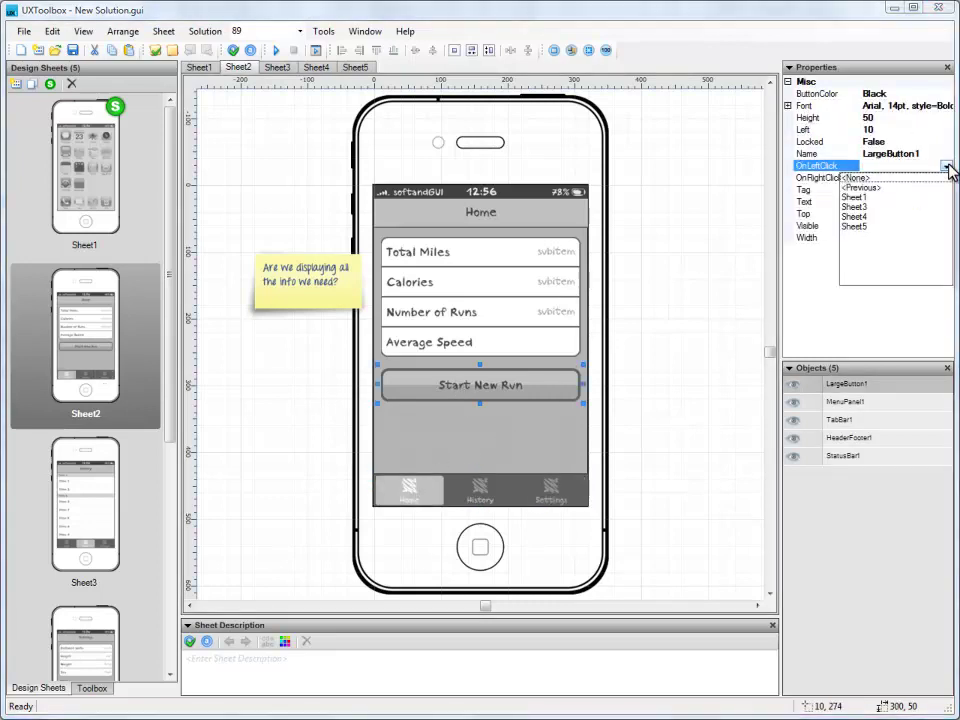
{"action": "left_click", "coordinate": [857, 228]}
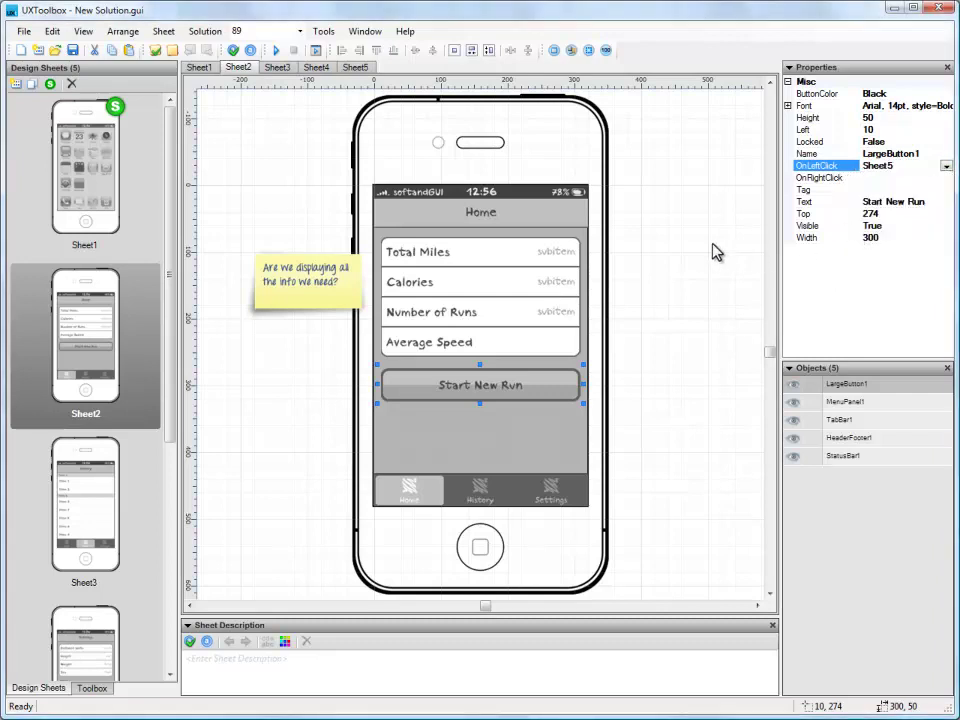
{"action": "left_click", "coordinate": [728, 305]}
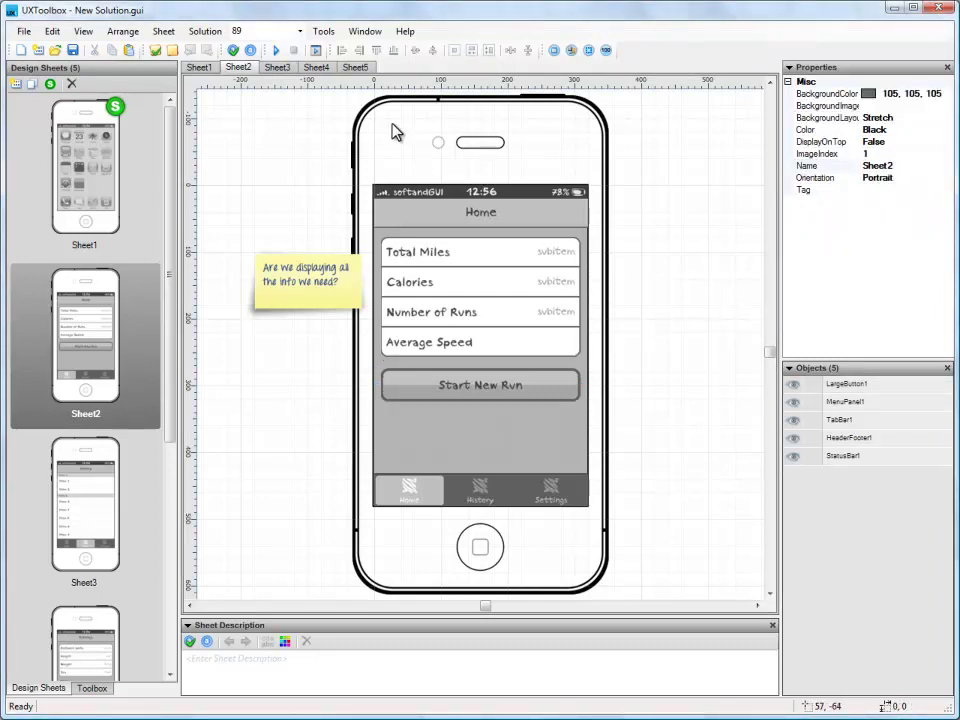
{"action": "left_click", "coordinate": [276, 50]}
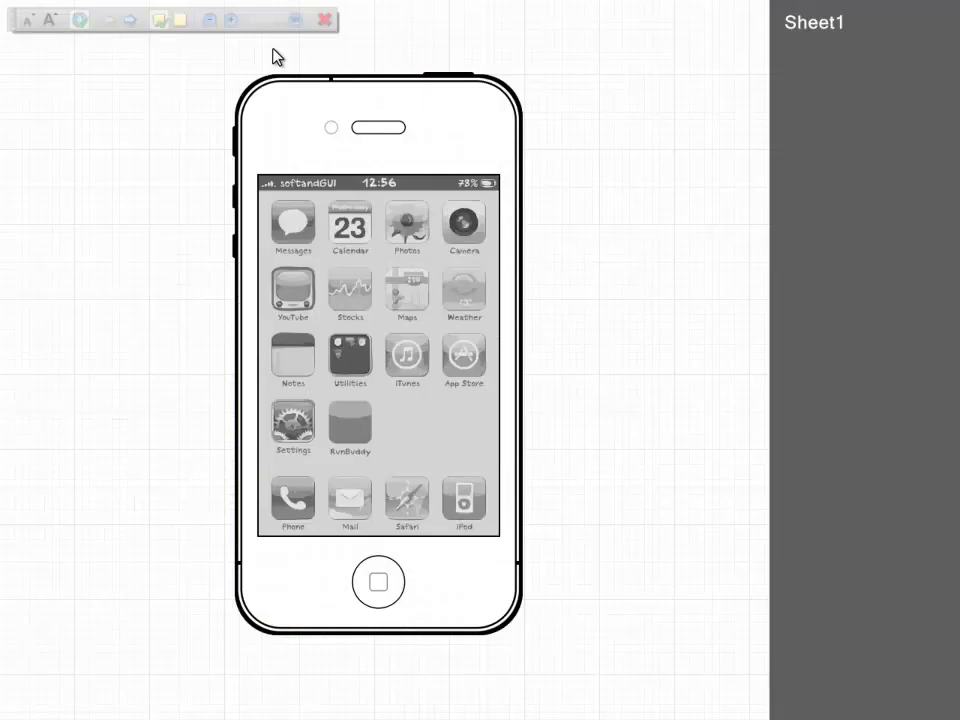
{"action": "left_click", "coordinate": [356, 435]}
{"action": "left_click", "coordinate": [379, 522]}
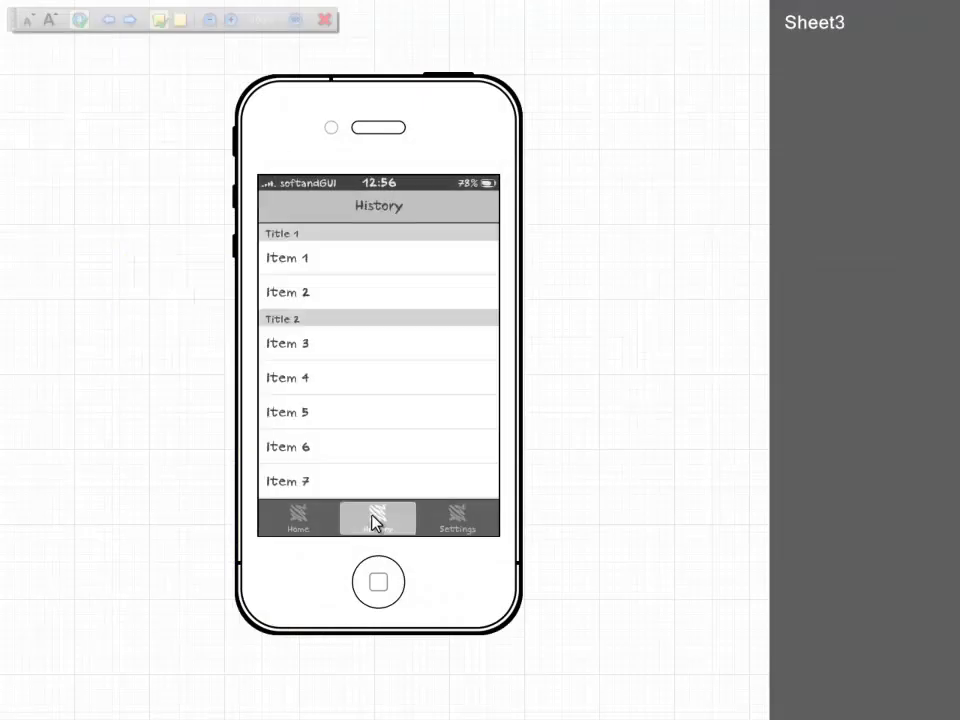
{"action": "left_click", "coordinate": [474, 527]}
{"action": "left_click", "coordinate": [380, 522]}
{"action": "left_click", "coordinate": [296, 519]}
{"action": "left_click", "coordinate": [350, 388]}
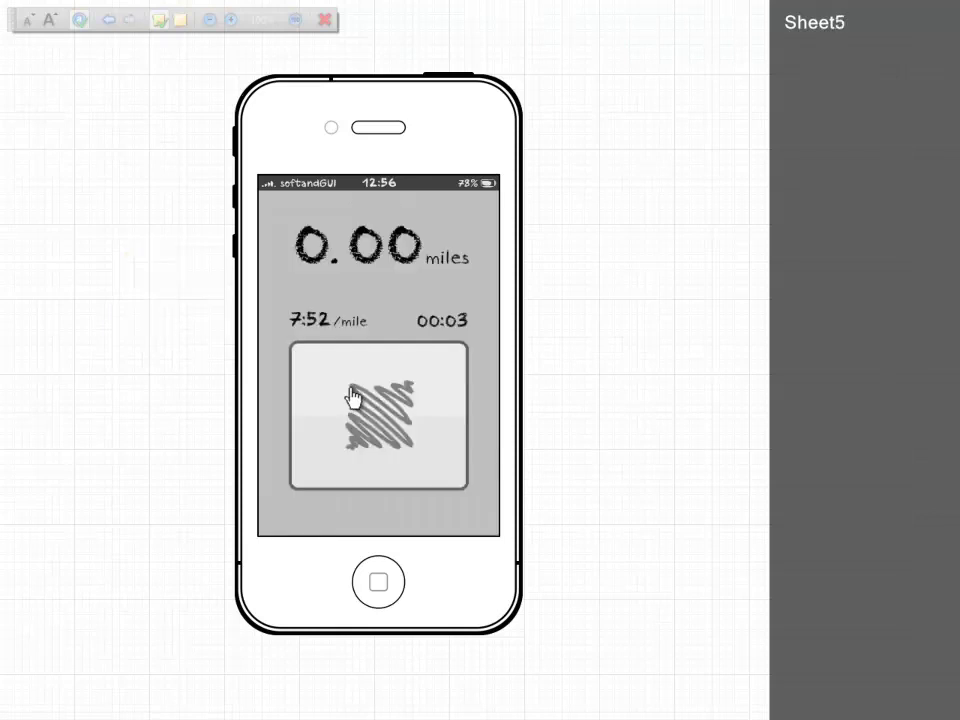
{"action": "left_click", "coordinate": [333, 381]}
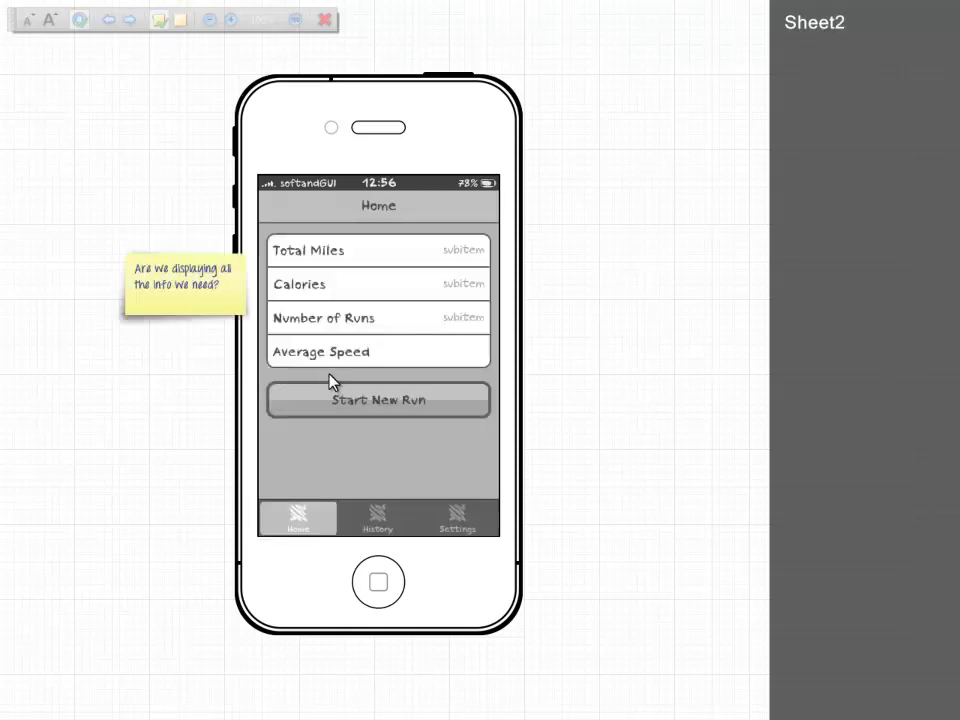
{"action": "left_click", "coordinate": [325, 19]}
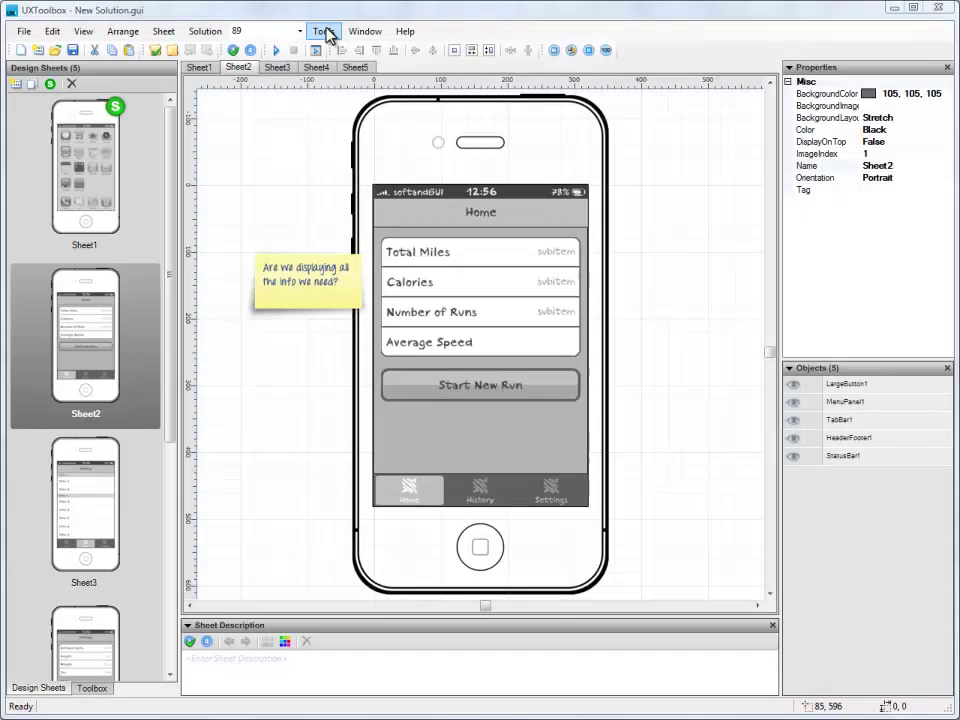
Paste the Lorem ipsum paragraph as the description of Sheet2, Sheet1 and Sheet3
{"action": "left_click", "coordinate": [199, 662]}
{"action": "type", "text": "Lorem ipsum dolor sit amet, consectetuer adipiscing elit, sed diam nonummy nibh euismod tincidunt ut laoreet dolore magna aliquam erat volutpat. Ut wisi enim ad minim veniam, quis nostrud exerci tation ullamcorper suscipit lobortis nisl ut aliquip ex ea commodo consequat."}
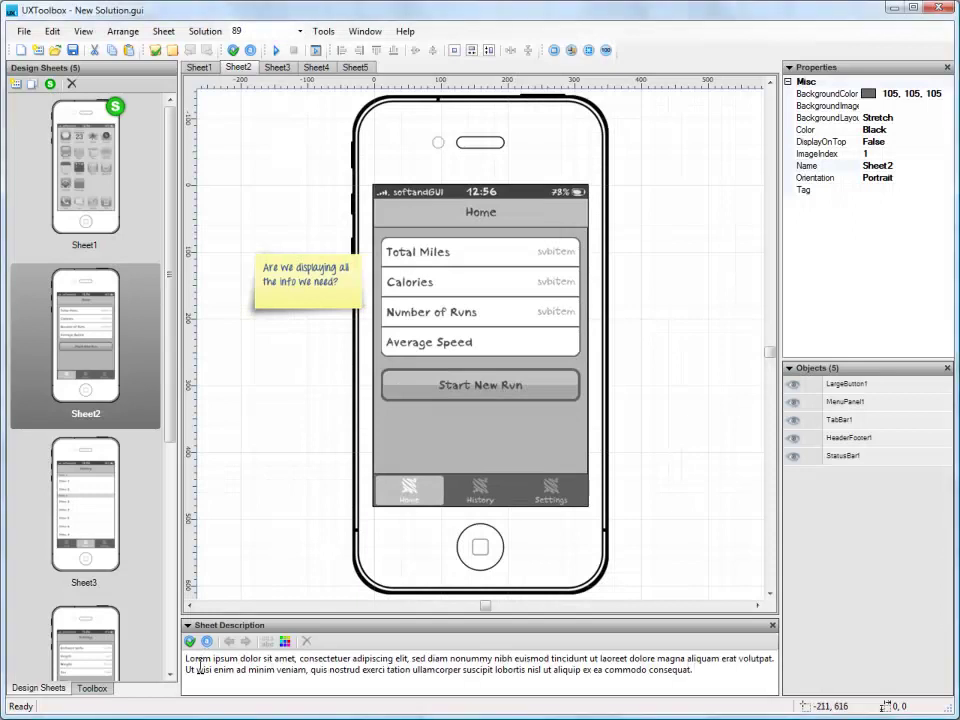
{"action": "left_click", "coordinate": [88, 165]}
{"action": "left_click", "coordinate": [199, 664]}
{"action": "type", "text": "Lorem ipsum dolor sit amet, consectetuer adipiscing elit, sed diam nonummy nibh euismod tincidunt ut laoreet dolore magna aliquam erat volutpat. Ut wisi enim ad minim veniam, quis nostrud exerci tation ullamcorper suscipit lobortis nisl ut aliquip ex ea commodo consequat."}
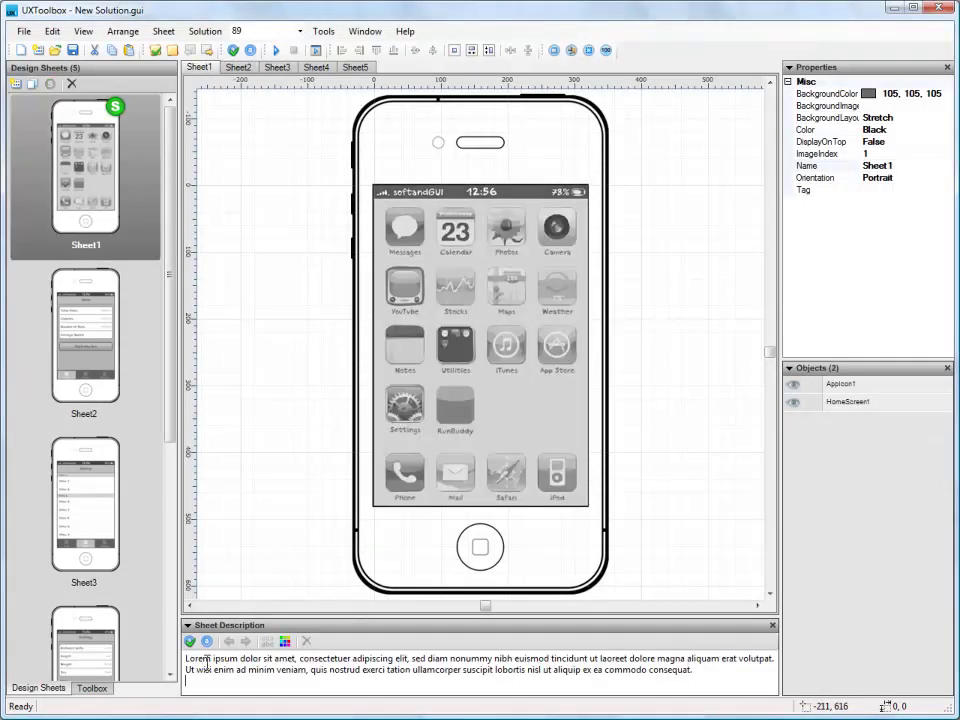
{"action": "left_click", "coordinate": [105, 469]}
{"action": "left_click", "coordinate": [195, 670]}
{"action": "type", "text": "Lorem ipsum dolor sit amet, consectetuer adipiscing elit, sed diam nonummy nibh euismod tincidunt ut laoreet dolore magna aliquam erat volutpat. Ut wisi enim ad minim veniam, quis nostrud exerci tation ullamcorper suscipit lobortis nisl ut aliquip ex ea commodo consequat."}
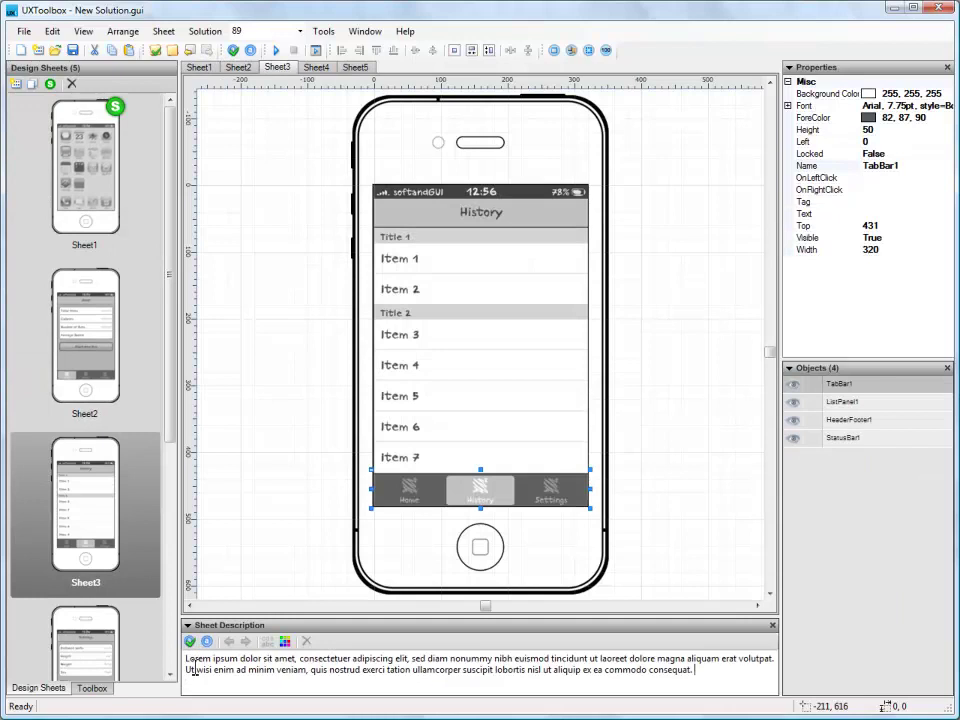
Paste the same description into Sheet4 and Sheet5, then reselect Sheet2
{"action": "left_click_drag", "start_coordinate": [176, 452], "coordinate": [176, 613]}
{"action": "left_click", "coordinate": [193, 656]}
{"action": "type", "text": "Lorem ipsum dolor sit amet, consectetuer adipiscing elit, sed diam nonummy nibh euismod tincidunt ut laoreet dolore magna aliquam erat volutpat. Ut wisi enim ad minim veniam, quis nostrud exerci tation ullamcorper suscipit lobortis nisl ut aliquip ex ea commodo consequat."}
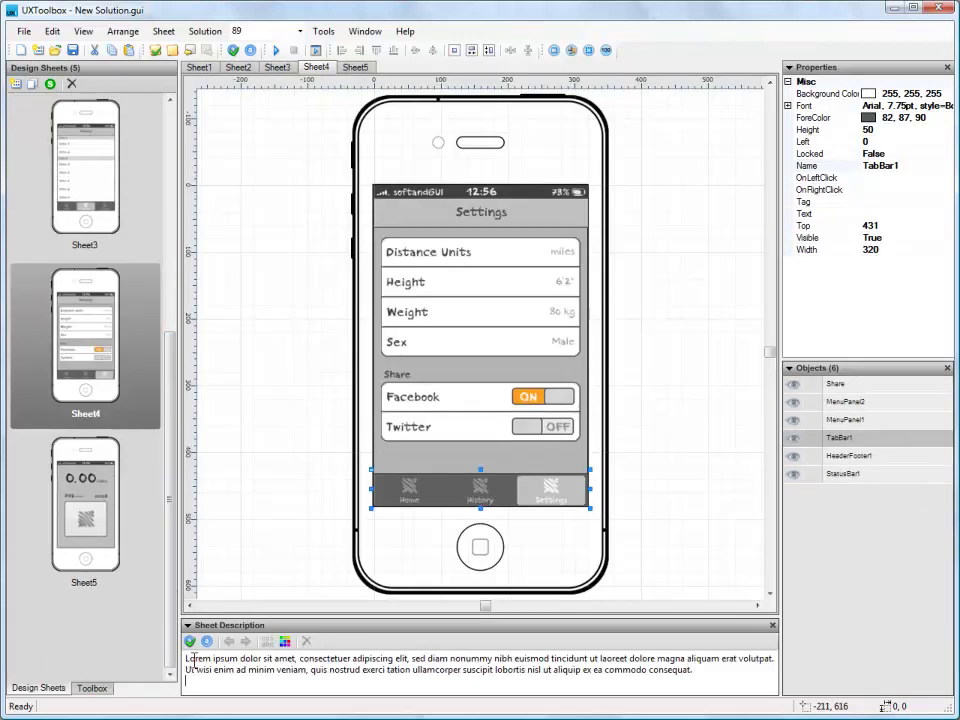
{"action": "key", "text": "ctrl+Tab"}
{"action": "left_click", "coordinate": [193, 656]}
{"action": "type", "text": "Lorem ipsum dolor sit amet, consectetuer adipiscing elit, sed diam nonummy nibh euismod tincidunt ut laoreet dolore magna aliquam erat volutpat. Ut wisi enim ad minim veniam, quis nostrud exerci tation ullamcorper suscipit lobortis nisl ut aliquip ex ea commodo consequat."}
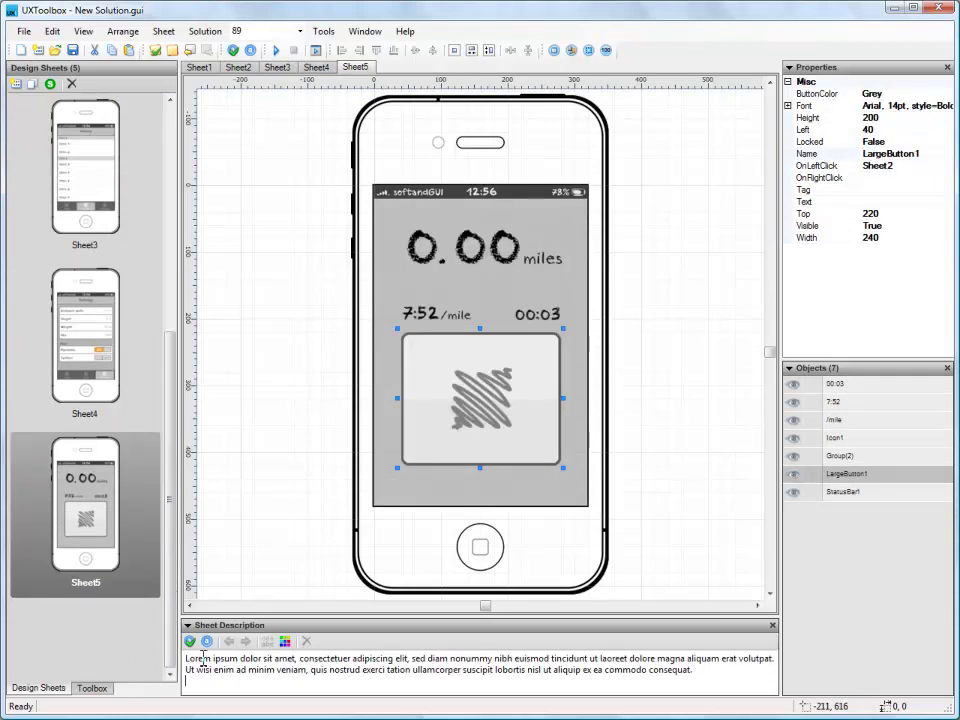
{"action": "left_click_drag", "start_coordinate": [172, 601], "coordinate": [171, 407]}
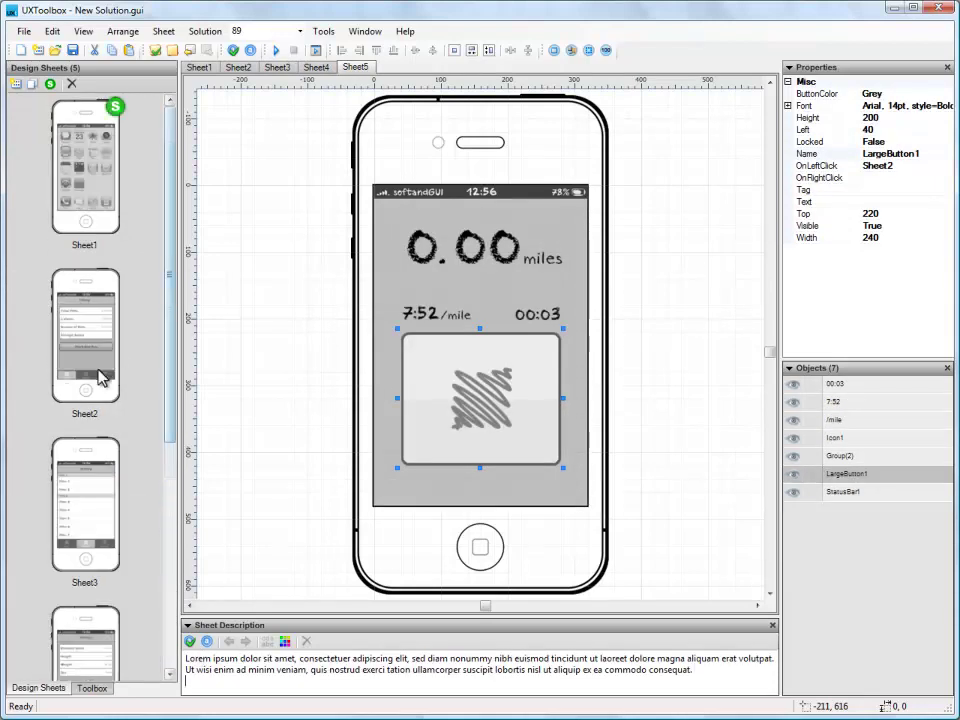
{"action": "left_click", "coordinate": [104, 381]}
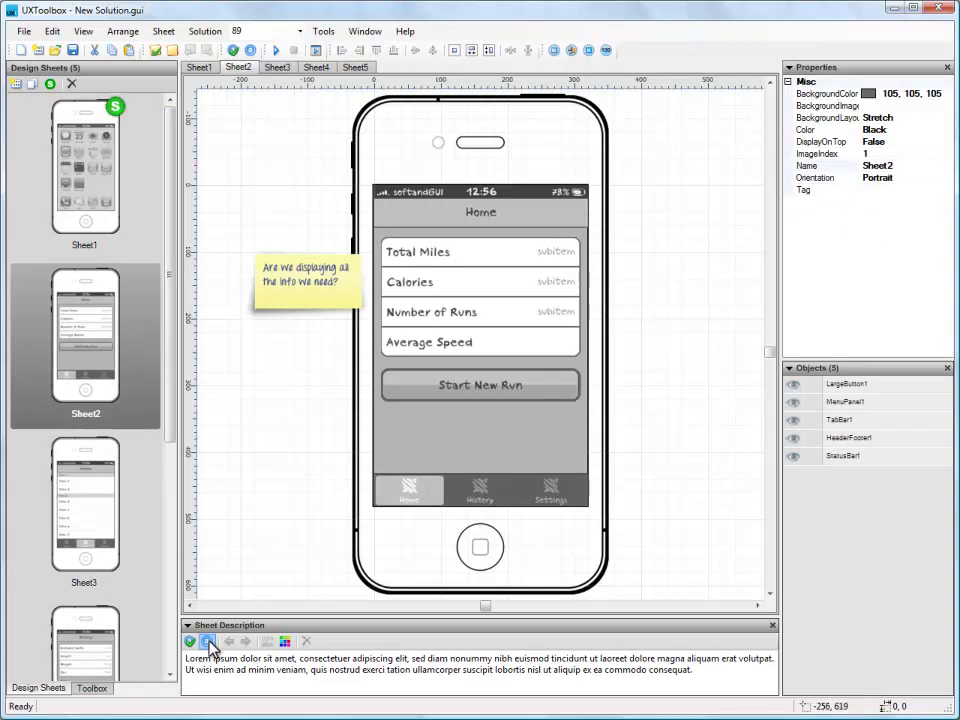
Place description tag a on Total Miles with two Lorem ipsum paragraphs
{"action": "mouse_move", "coordinate": [206, 641]}
{"action": "left_mouse_down"}
{"action": "mouse_move", "coordinate": [450, 261]}
{"action": "mouse_move", "coordinate": [508, 268]}
{"action": "mouse_move", "coordinate": [576, 258]}
{"action": "left_mouse_up"}
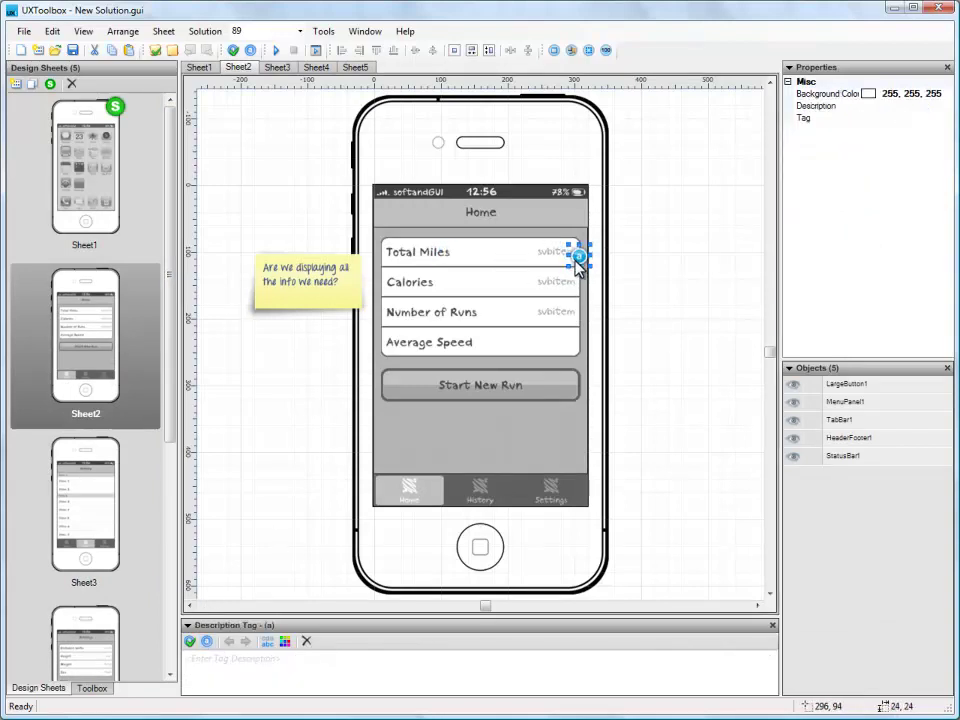
{"action": "left_click", "coordinate": [210, 664]}
{"action": "type", "text": "Lorem ipsum dolor sit amet, consectetuer adipiscing elit, sed diam nonummy nibh euismod tincidunt ut laoreet dolore magna aliquam erat volutpat. Ut wisi enim ad minim veniam, quis nostrud exerci tation ullamcorper suscipit lobortis nisl ut aliquip ex ea commodo consequat."}
{"action": "key", "text": "Return"}
{"action": "type", "text": "Lorem ipsum dolor sit amet, consectetuer adipiscing elit, sed diam nonummy nibh euismod tincidunt ut laoreet dolore magna aliquam erat volutpat. Ut wisi enim ad minim veniam, quis nostrud exerci tation ullamcorper suscipit lobortis nisl ut aliquip ex ea commodo consequat."}
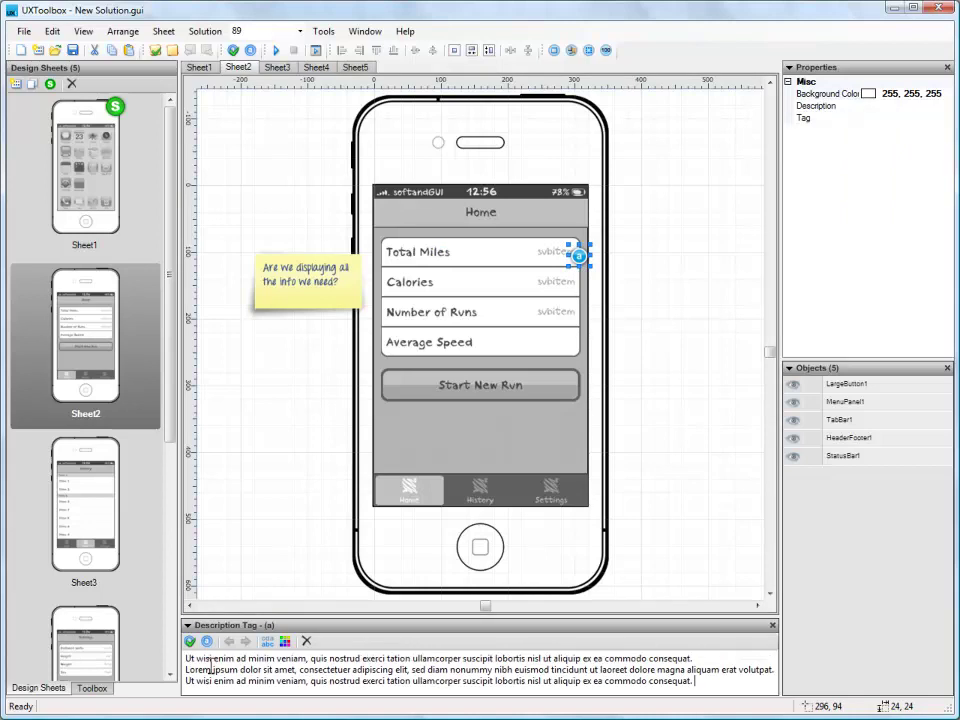
Place description tag b on Start New Run with one Lorem ipsum paragraph
{"action": "left_click_drag", "start_coordinate": [206, 641], "coordinate": [580, 377]}
{"action": "left_click", "coordinate": [306, 660]}
{"action": "type", "text": "Lorem ipsum dolor sit amet, consectetuer adipiscing elit, sed diam nonummy nibh euismod tincidunt ut laoreet dolore magna aliquam erat volutpat. Ut wisi enim ad minim veniam, quis nostrud exerci tation ullamcorper suscipit lobortis nisl ut aliquip ex ea commodo consequat."}
{"action": "left_click", "coordinate": [202, 455]}
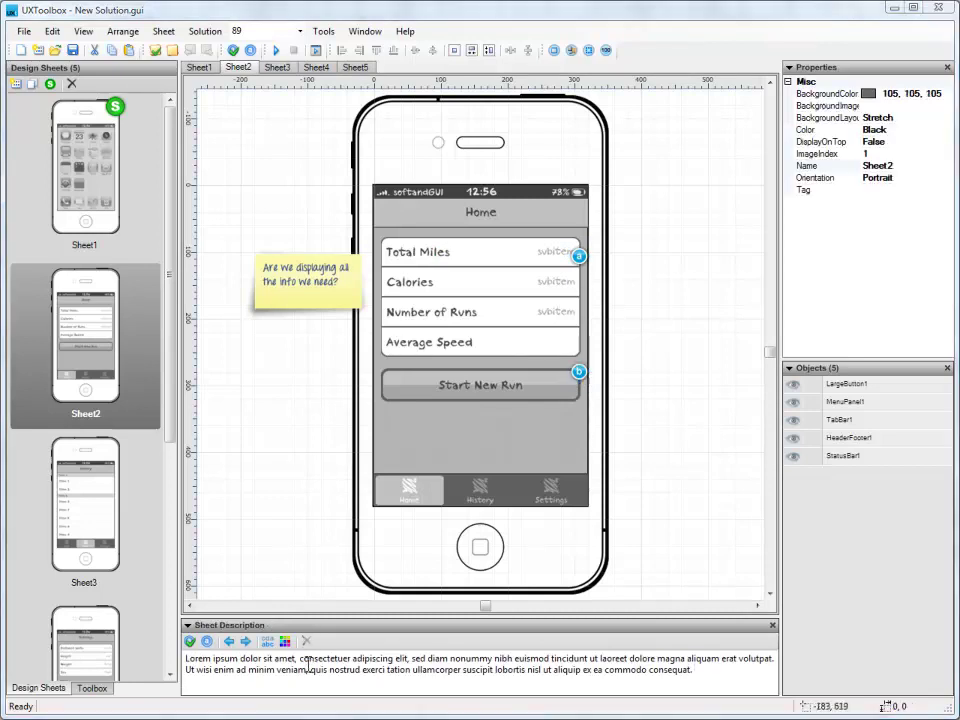
Turn on View > High Resolution and launch the prototype preview
{"action": "left_click", "coordinate": [84, 33]}
{"action": "left_click", "coordinate": [100, 65]}
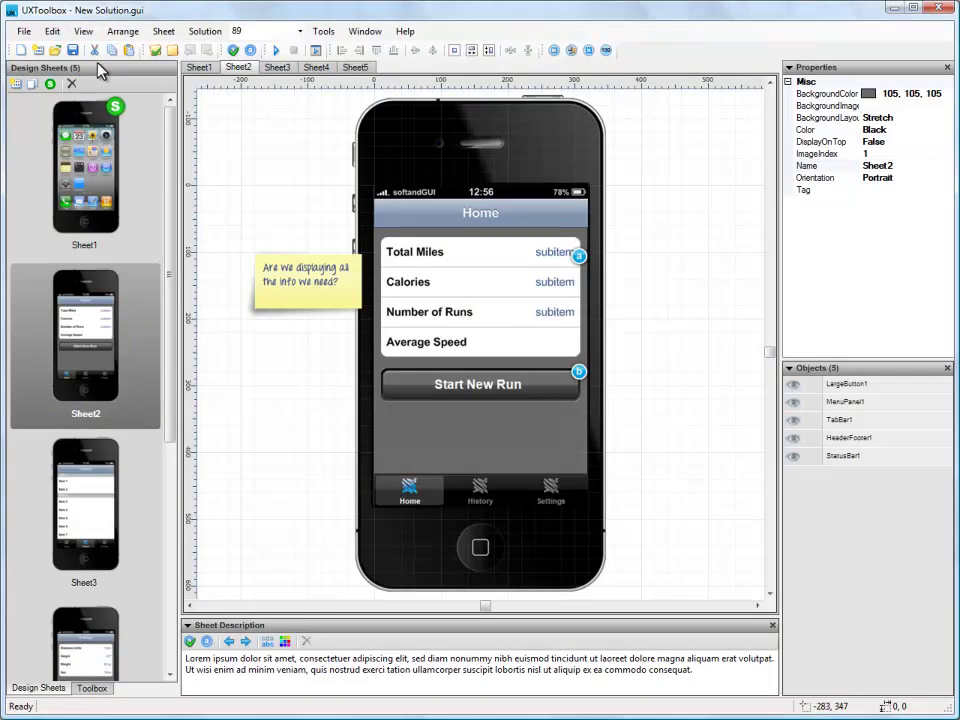
{"action": "left_click", "coordinate": [277, 52]}
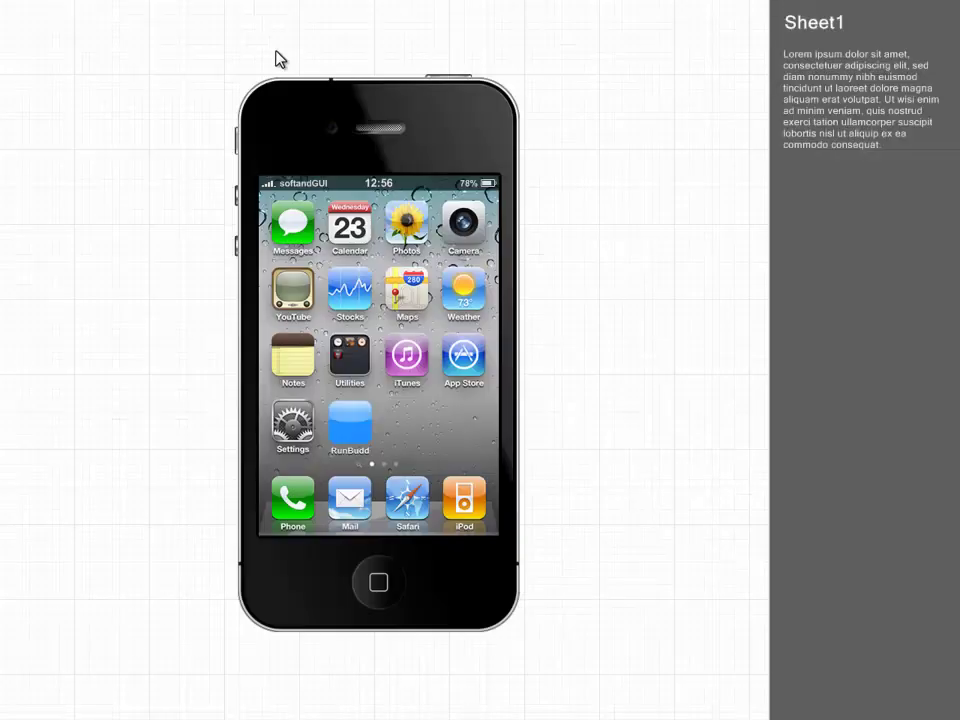
Test RunBuddy's Home, History and Settings tabs and Start New Run, then close the simulation toolbar
{"action": "left_click", "coordinate": [350, 428]}
{"action": "left_click", "coordinate": [377, 520]}
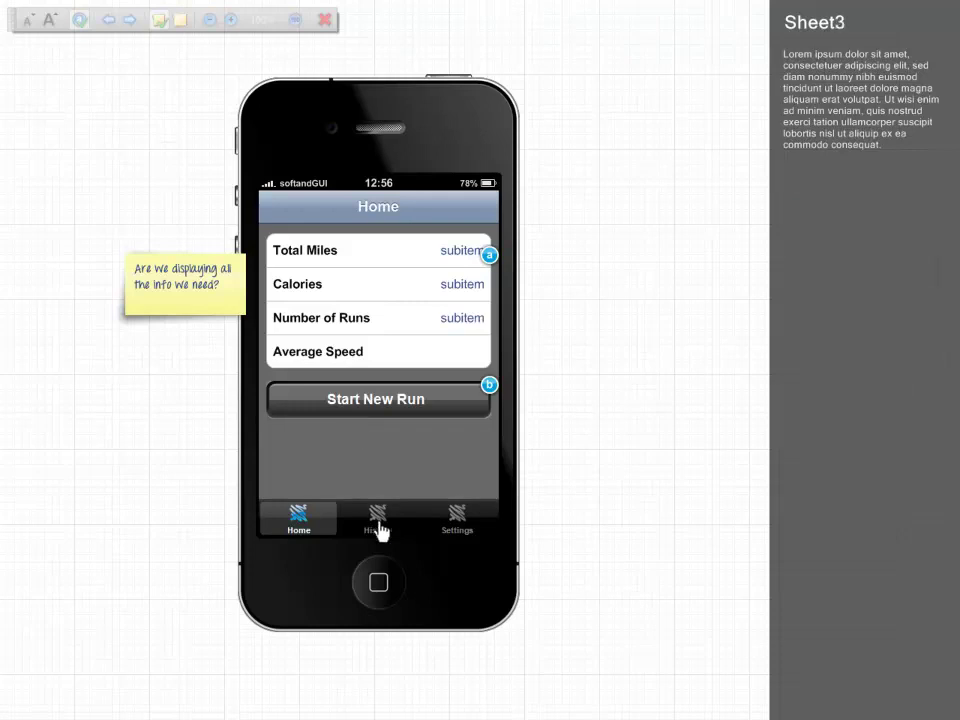
{"action": "left_click", "coordinate": [457, 524]}
{"action": "left_click", "coordinate": [375, 518]}
{"action": "left_click", "coordinate": [298, 524]}
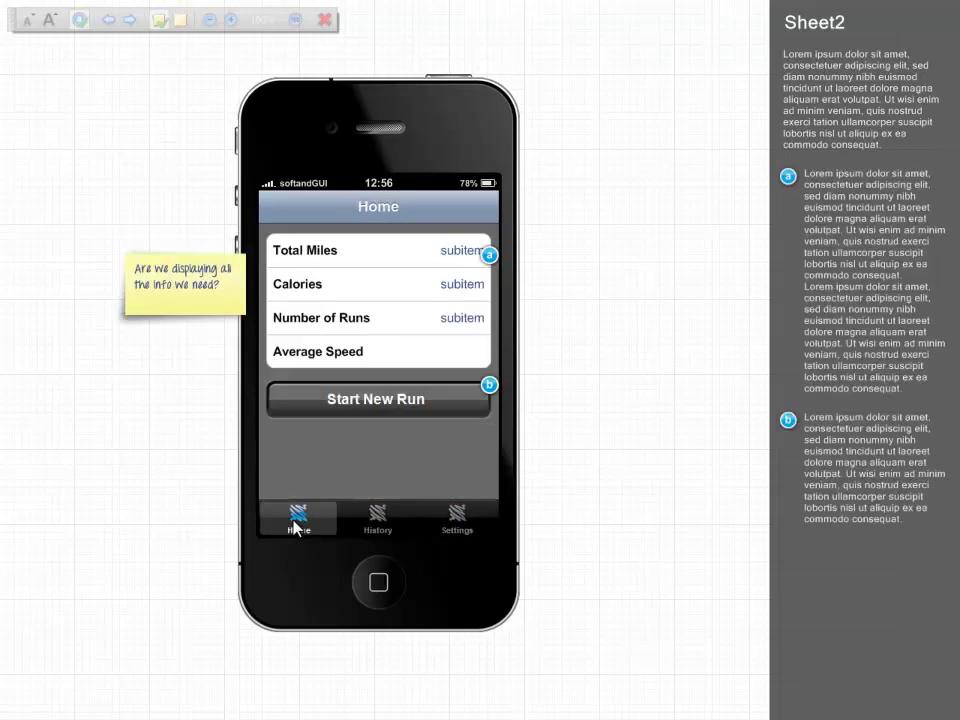
{"action": "left_click", "coordinate": [333, 404]}
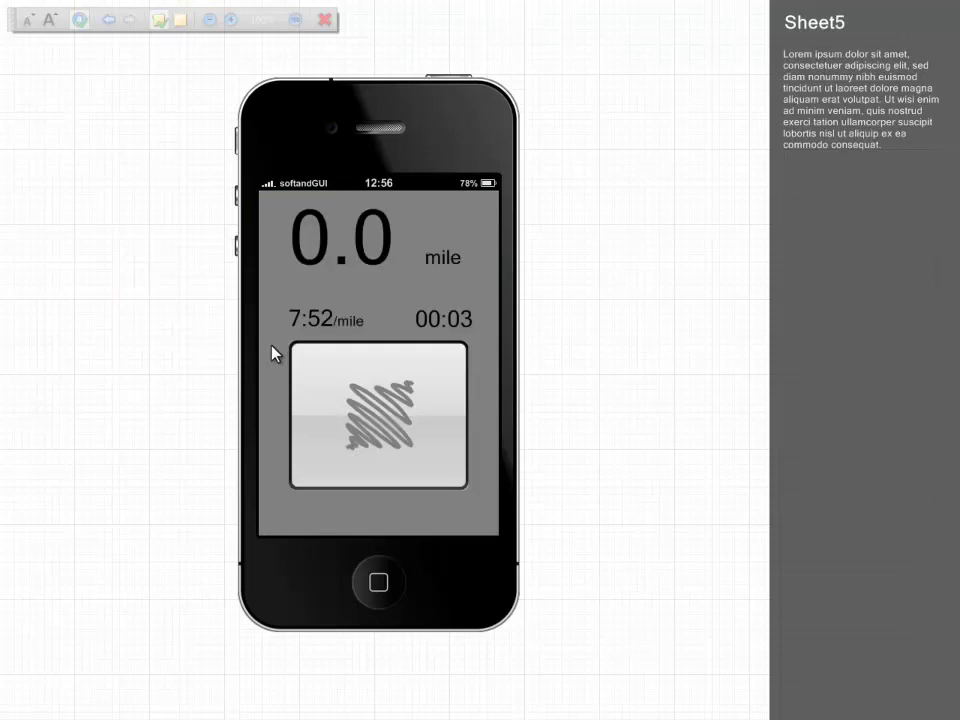
{"action": "left_click", "coordinate": [311, 376]}
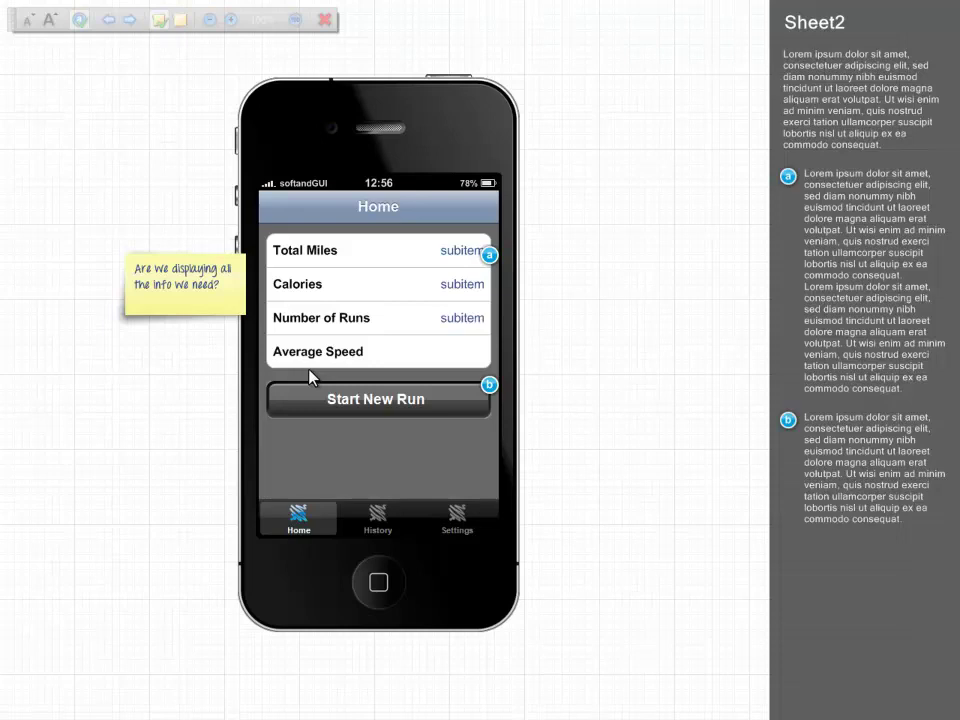
{"action": "left_click", "coordinate": [324, 20]}
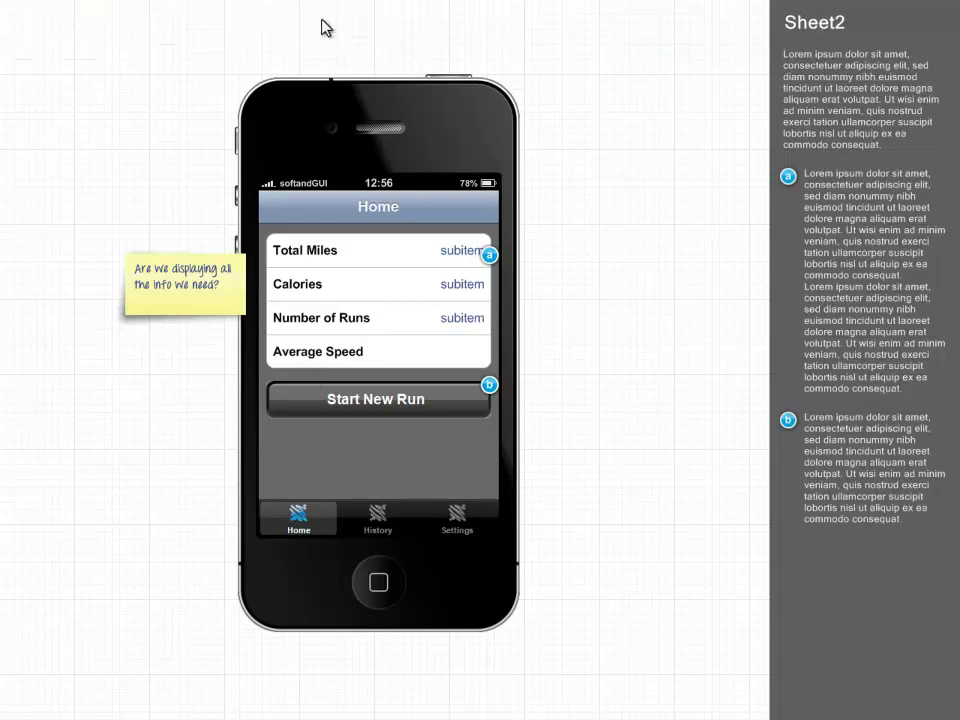